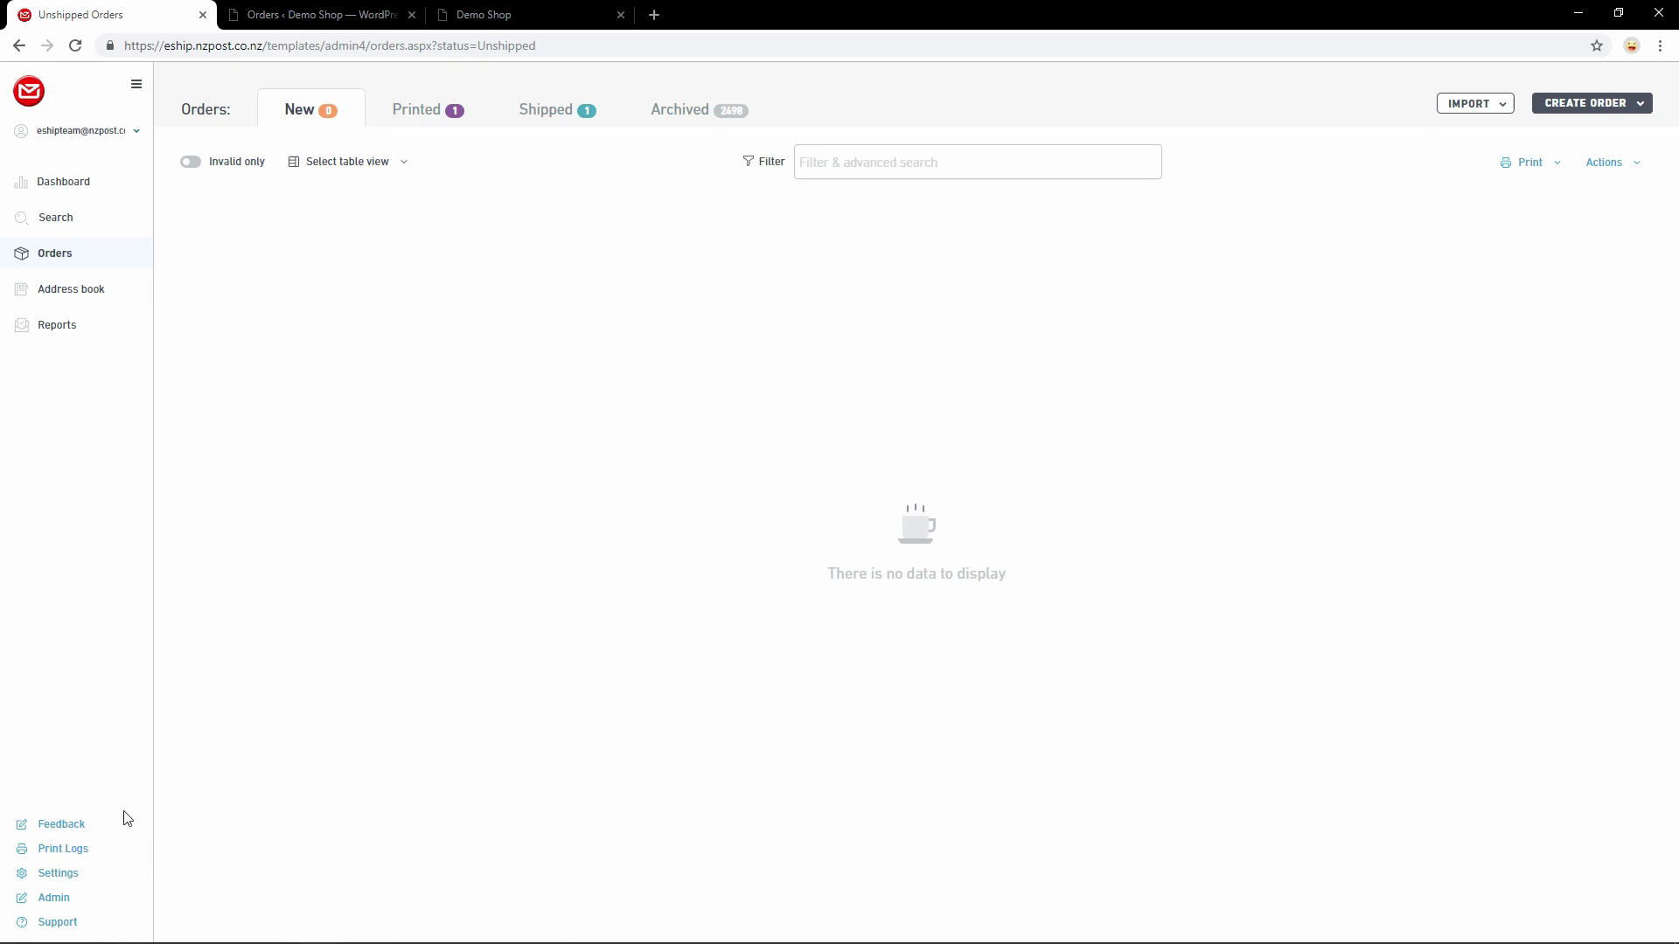
Go to eShip Settings, then Integrations, to reach the platforms available for a new integration
click(61, 874)
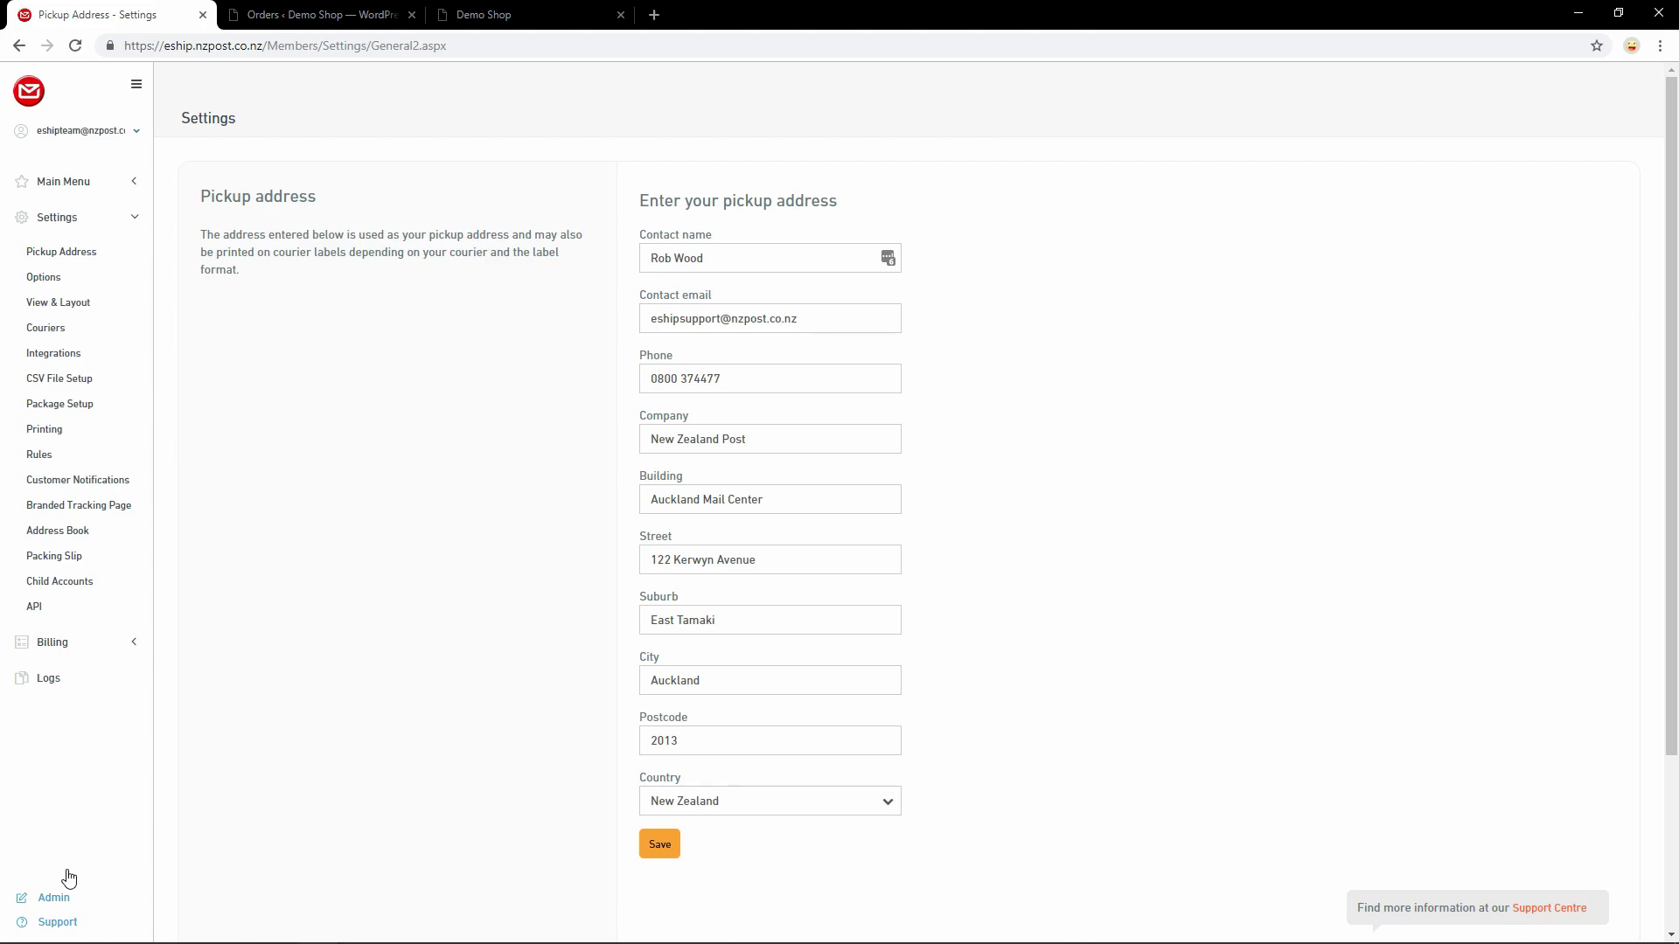
click(71, 356)
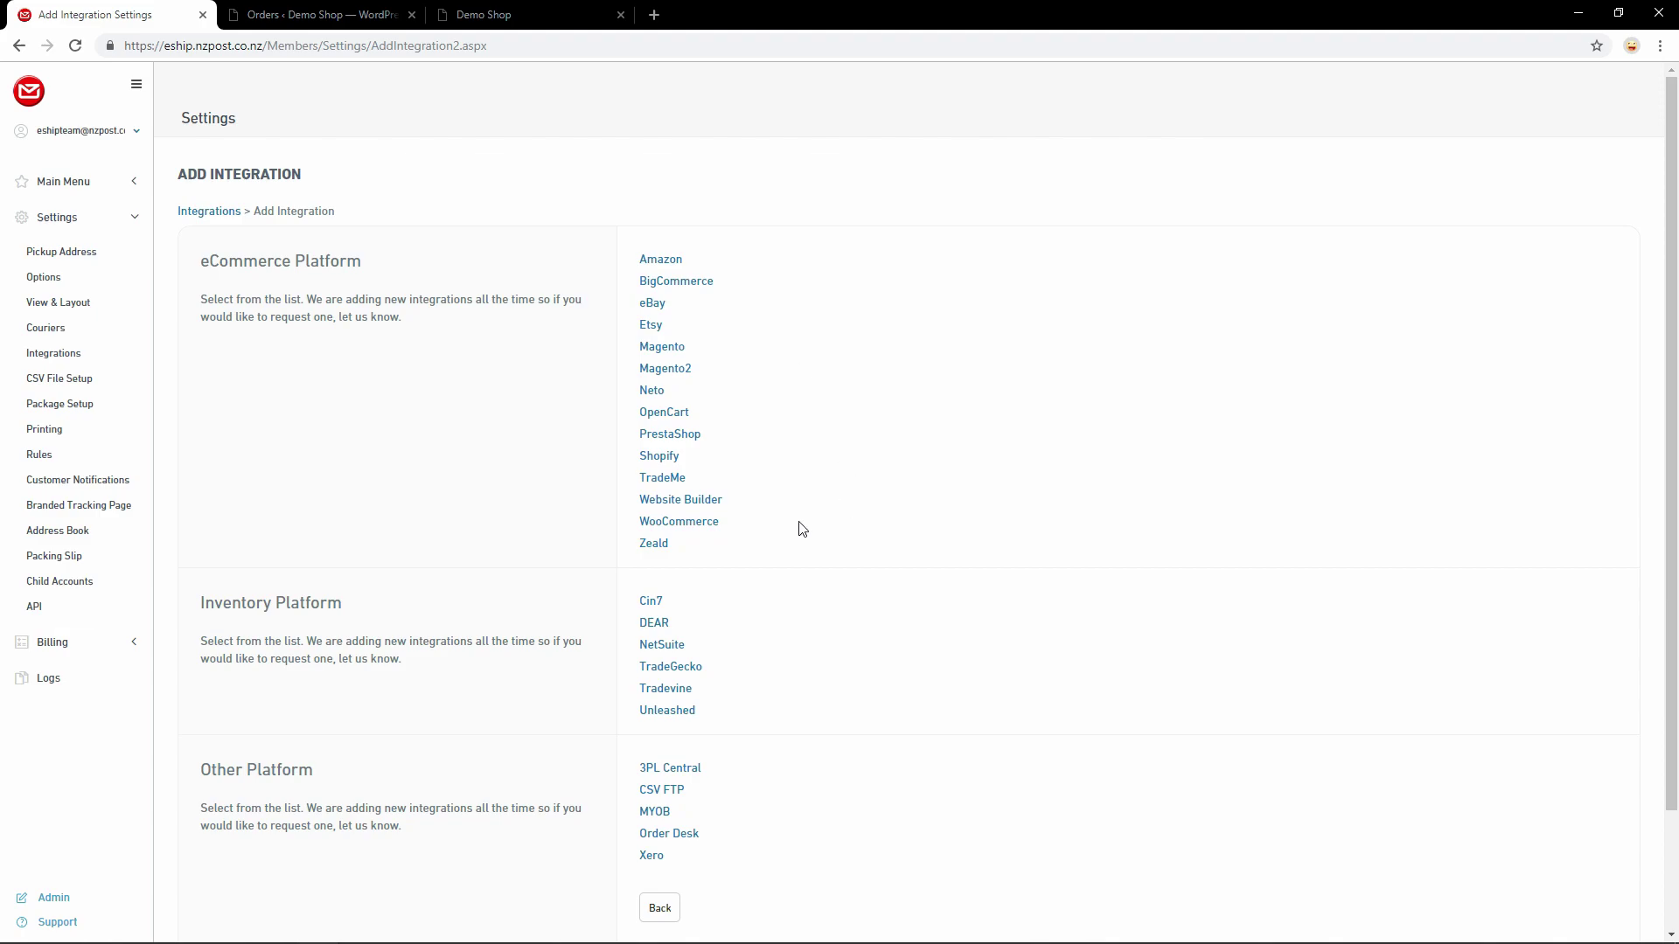
click(710, 525)
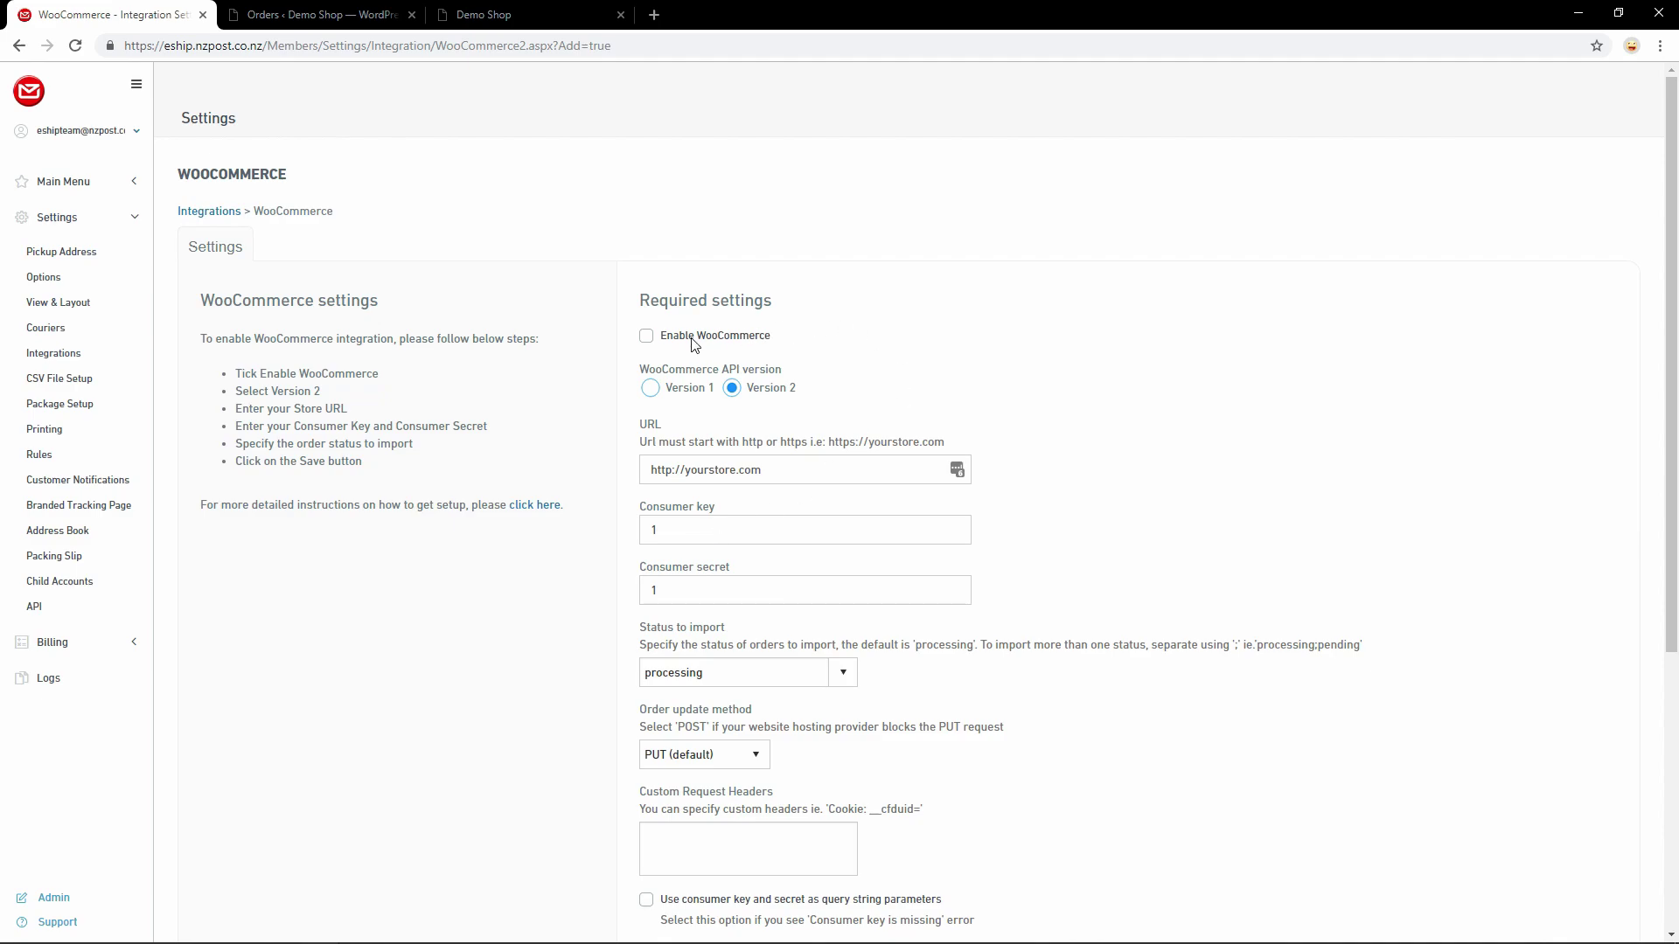
click(646, 338)
click(780, 470)
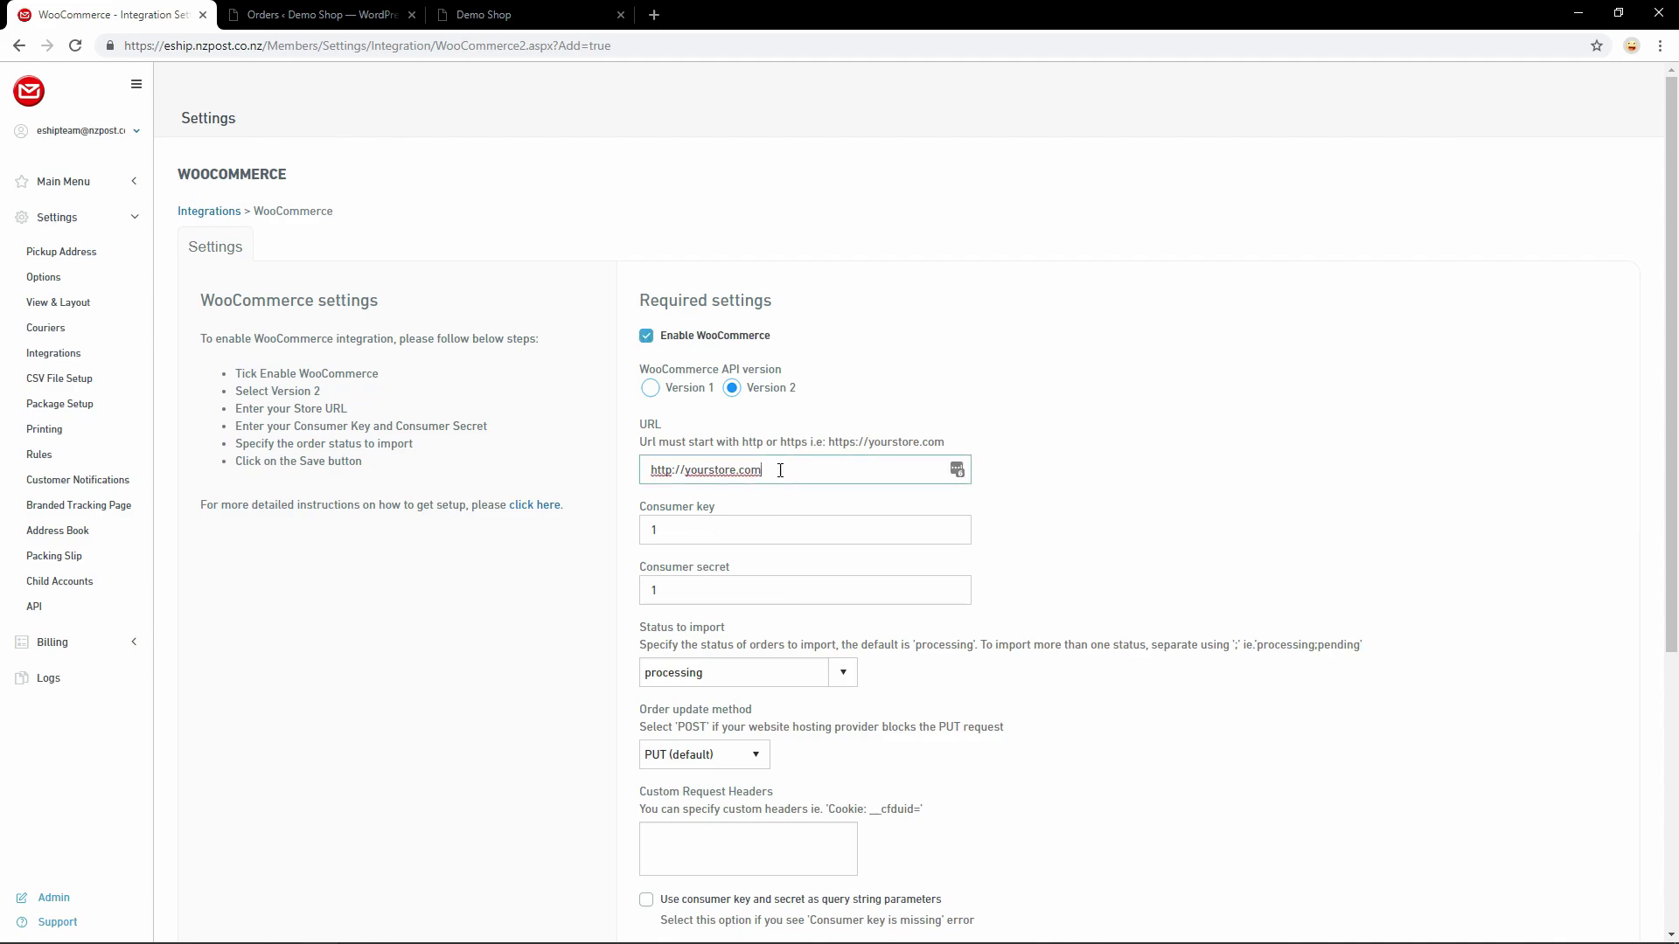
click(354, 20)
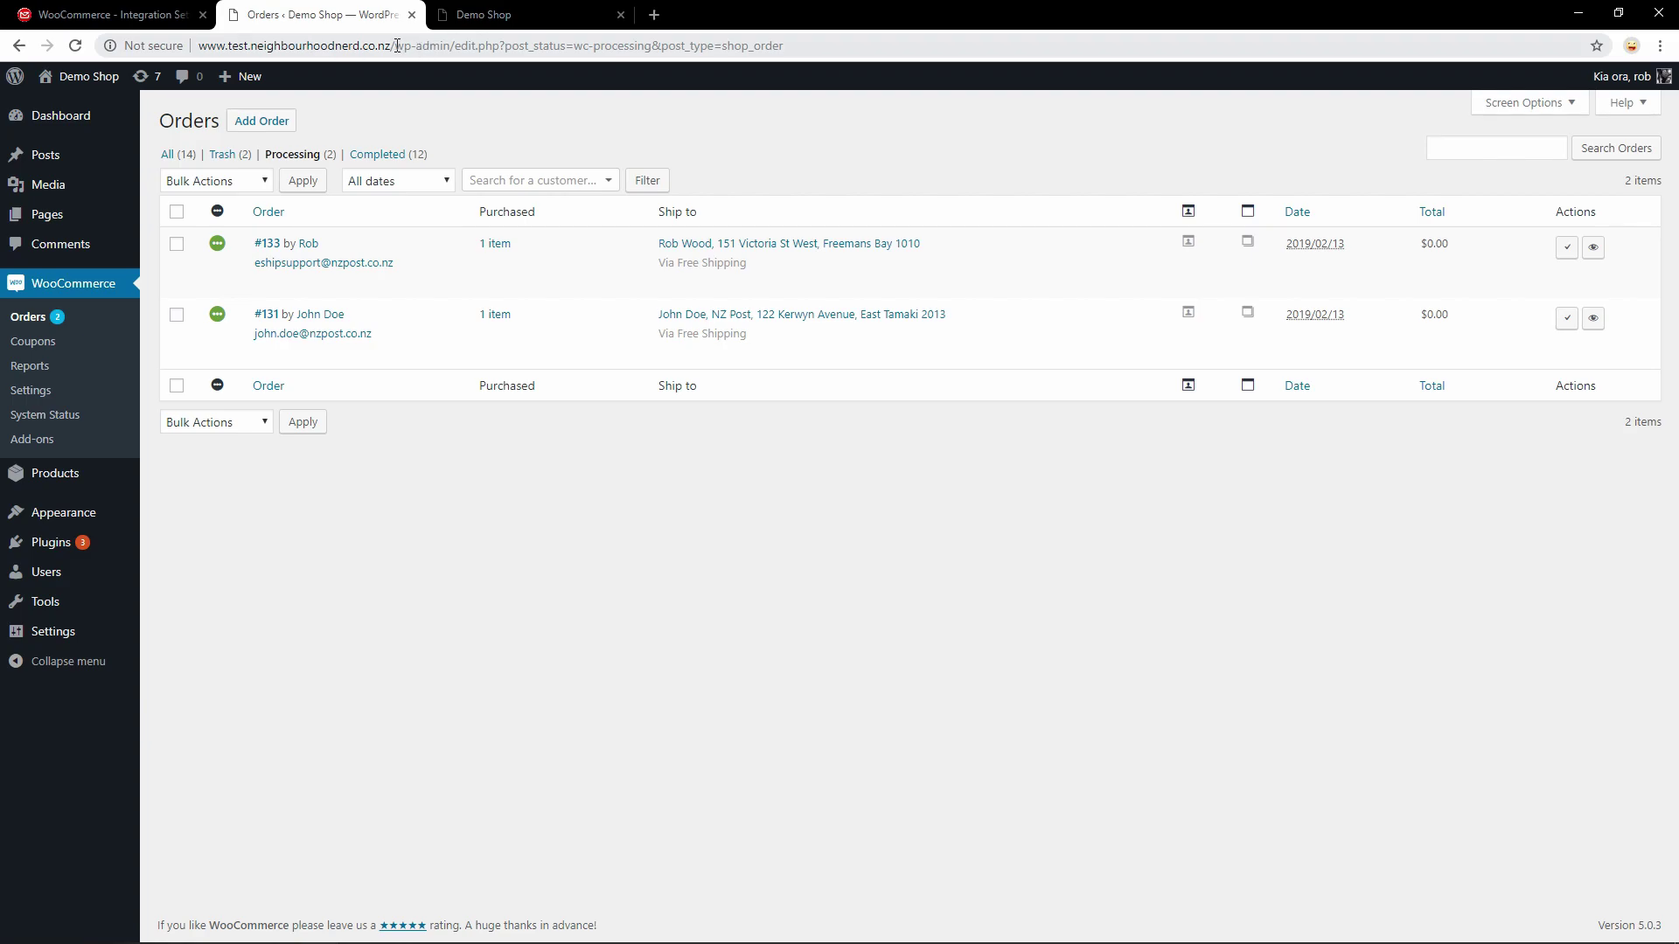
drag(396, 46, 193, 48)
key(ctrl+c)
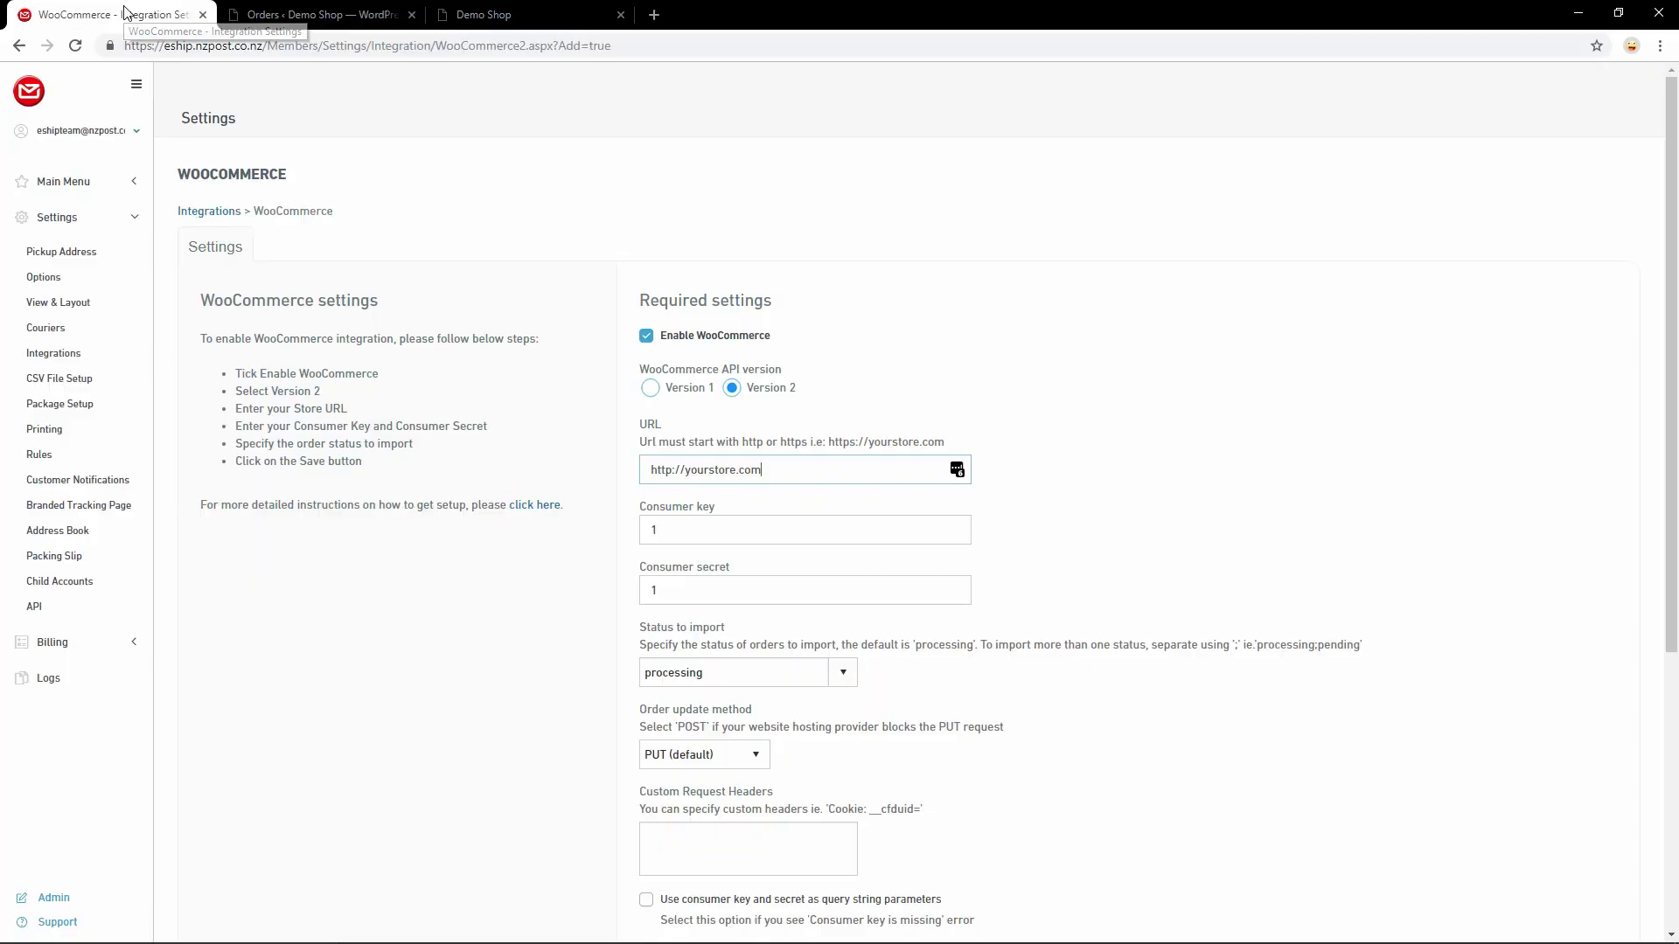
click(131, 15)
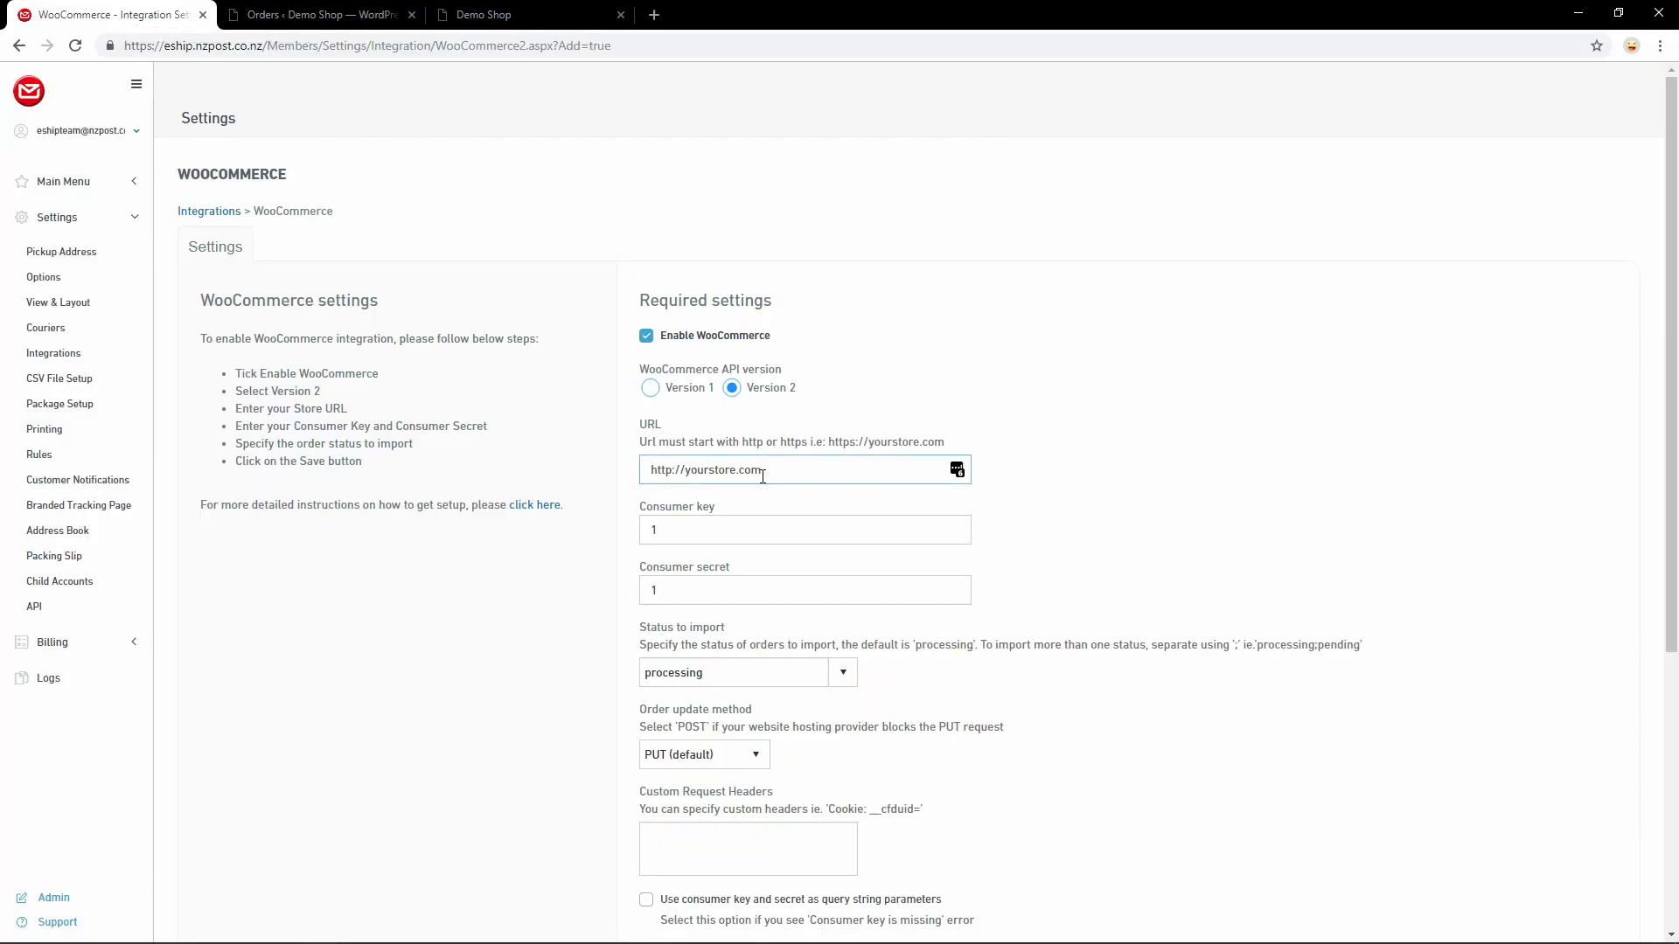
click(755, 466)
key(ctrl+v)
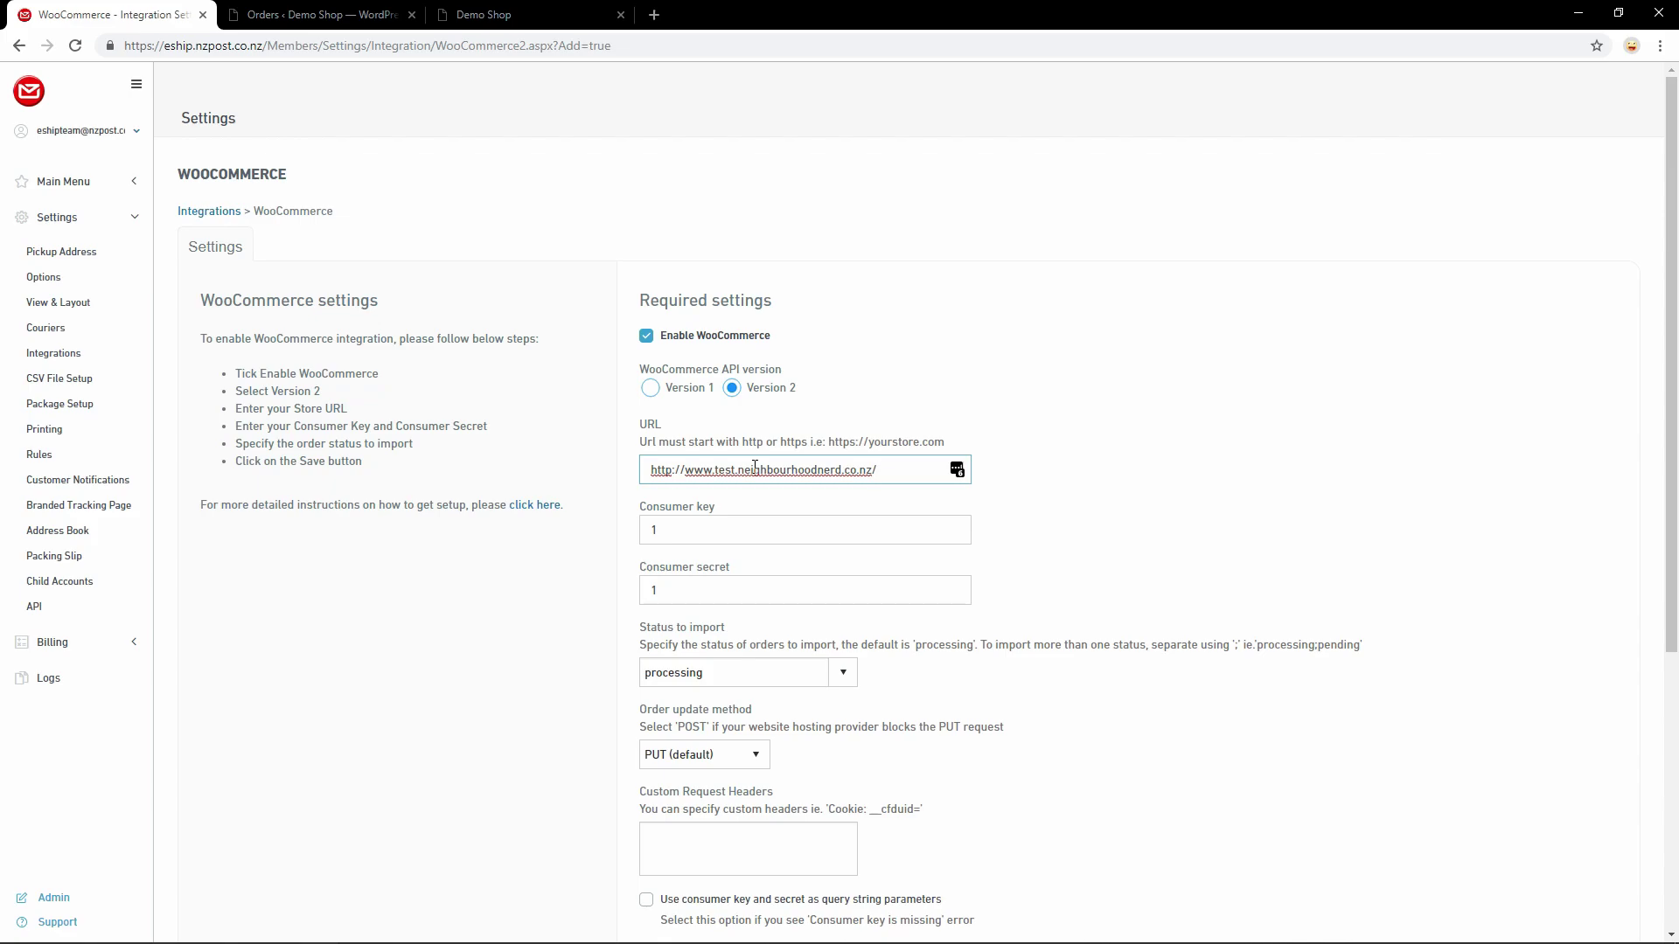
Open WooCommerce's API key settings in WordPress and start adding a new key
click(340, 13)
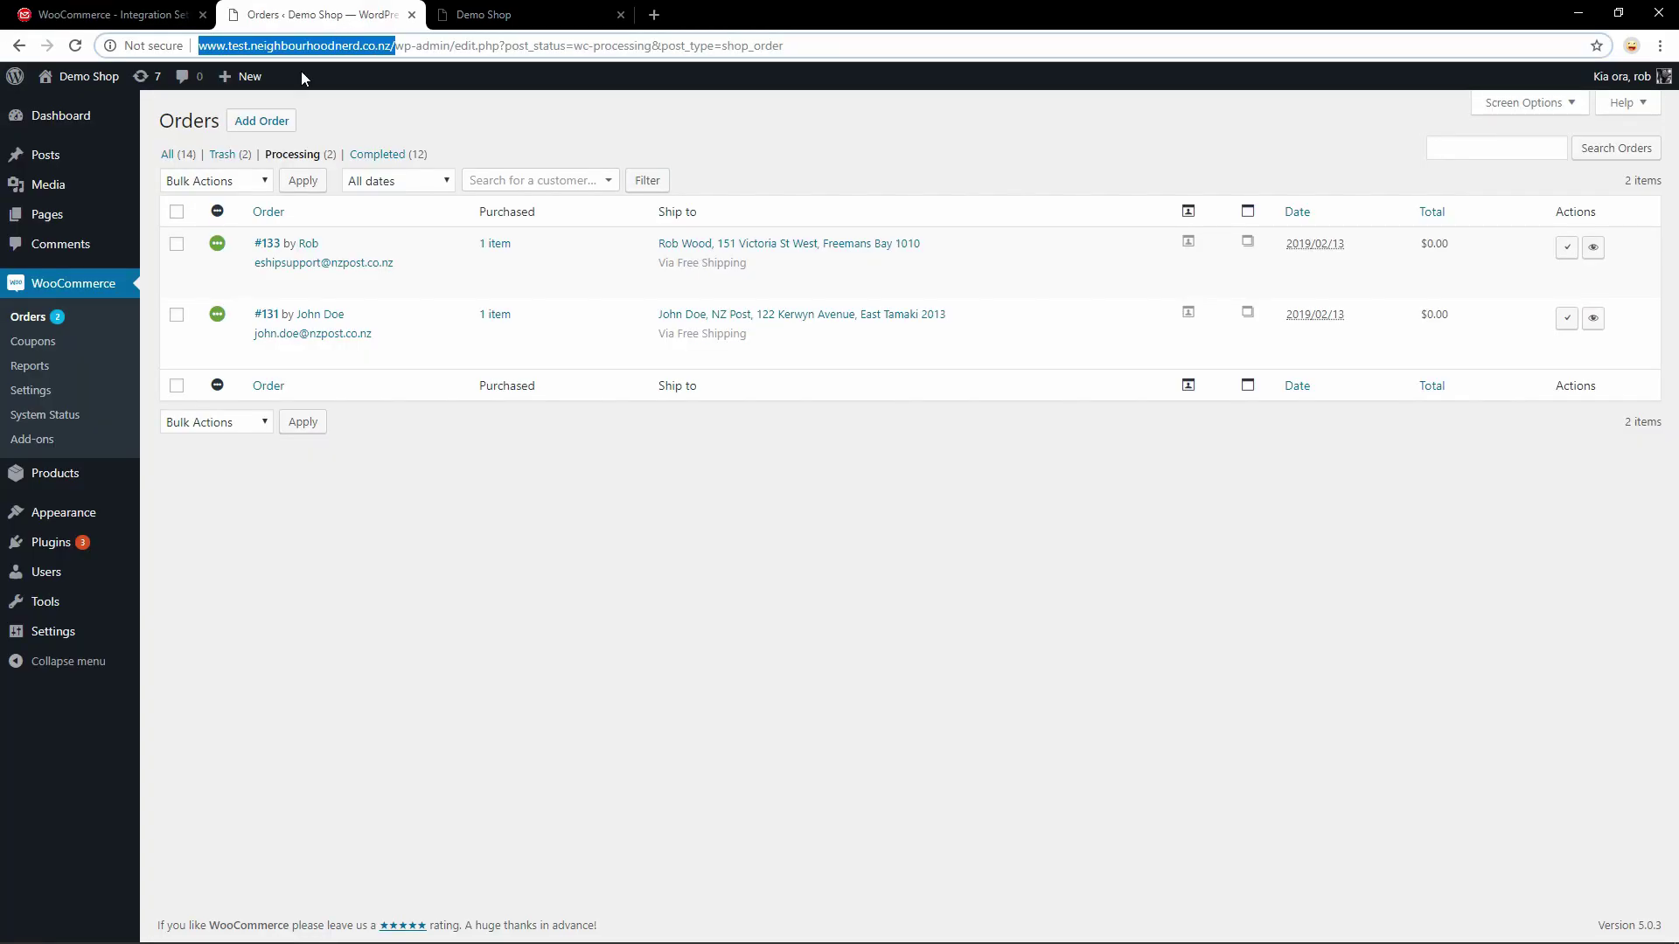
click(35, 402)
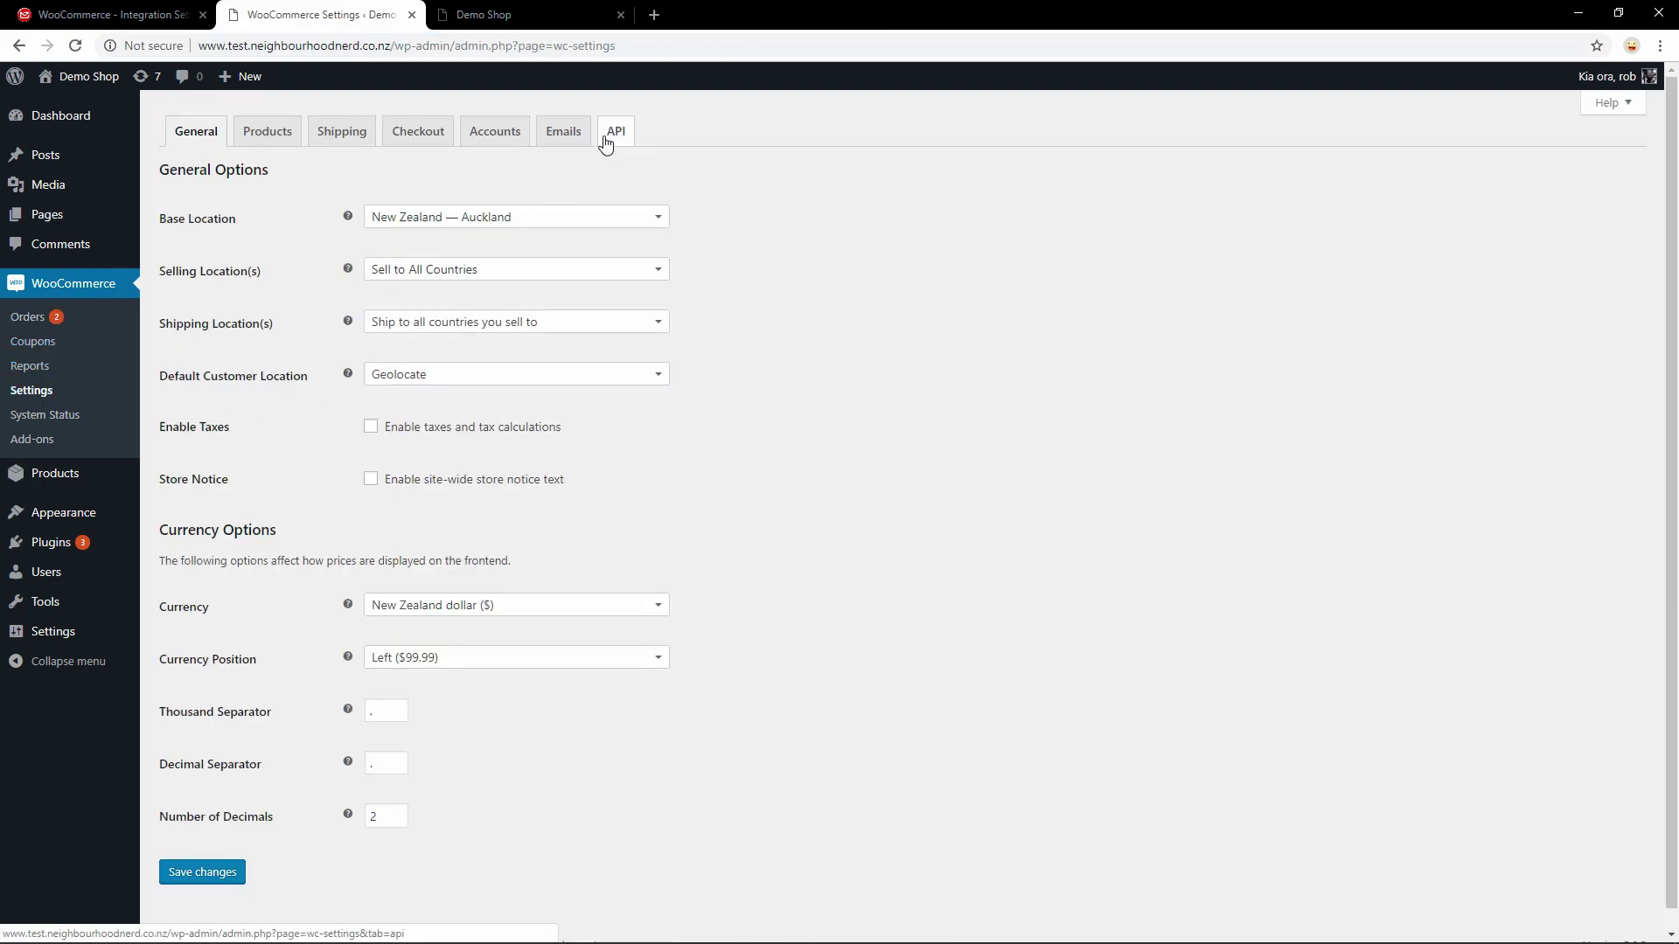
click(609, 135)
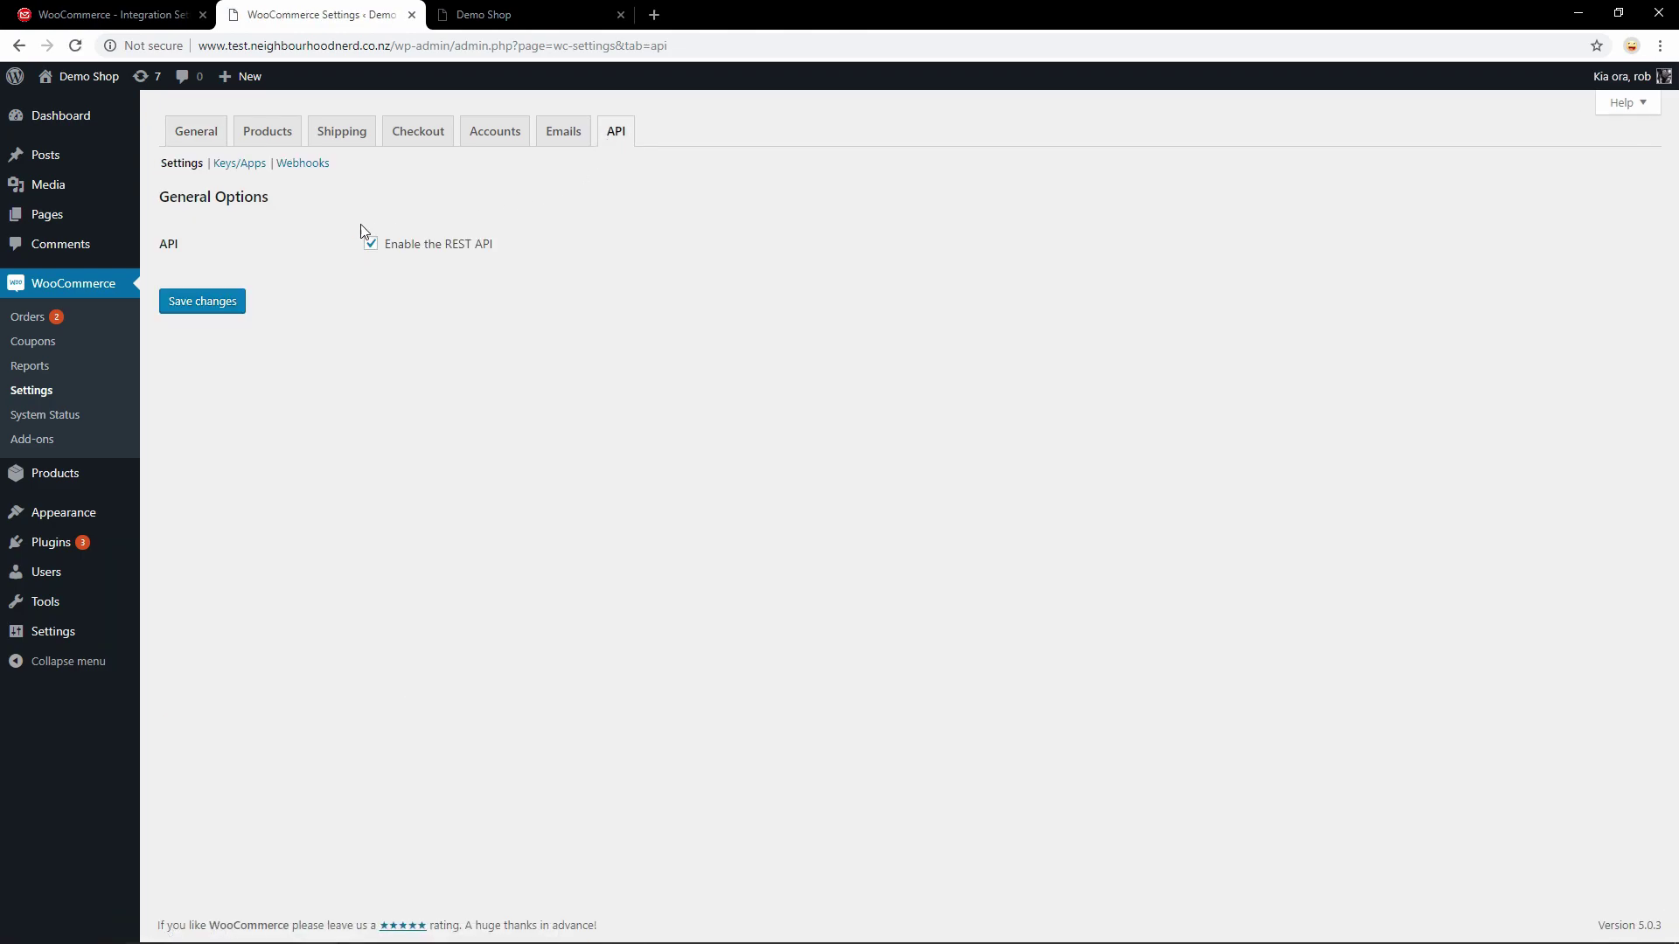
click(236, 166)
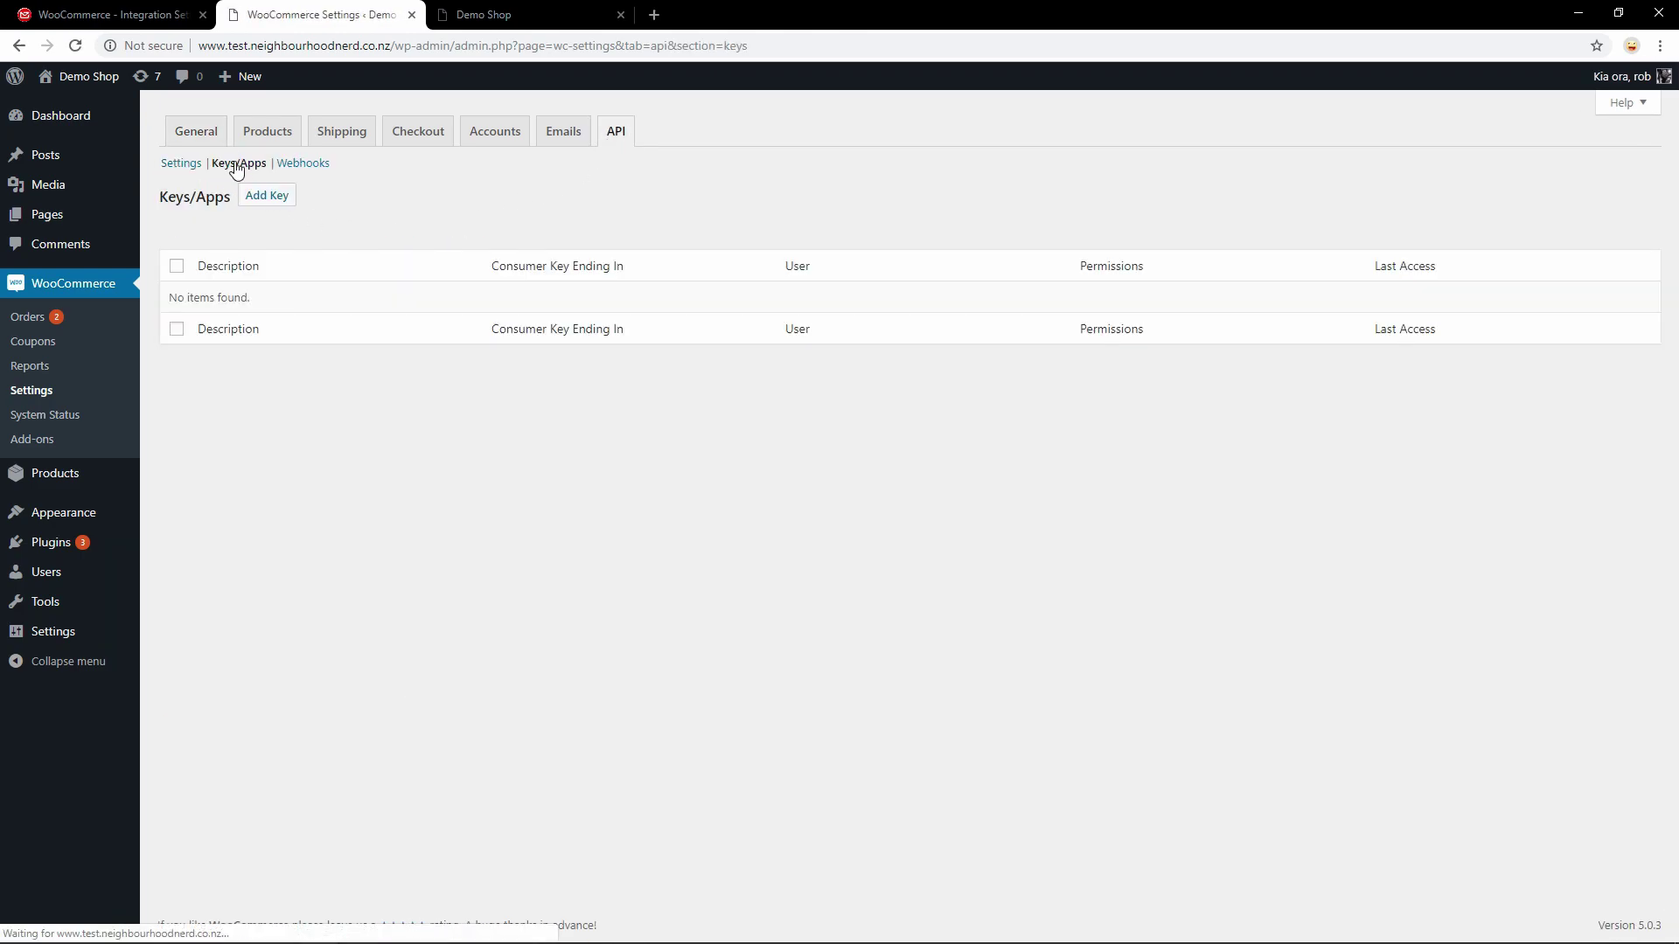
click(278, 201)
Generate a Read/Write API key described 'eship' and copy its consumer key
click(429, 241)
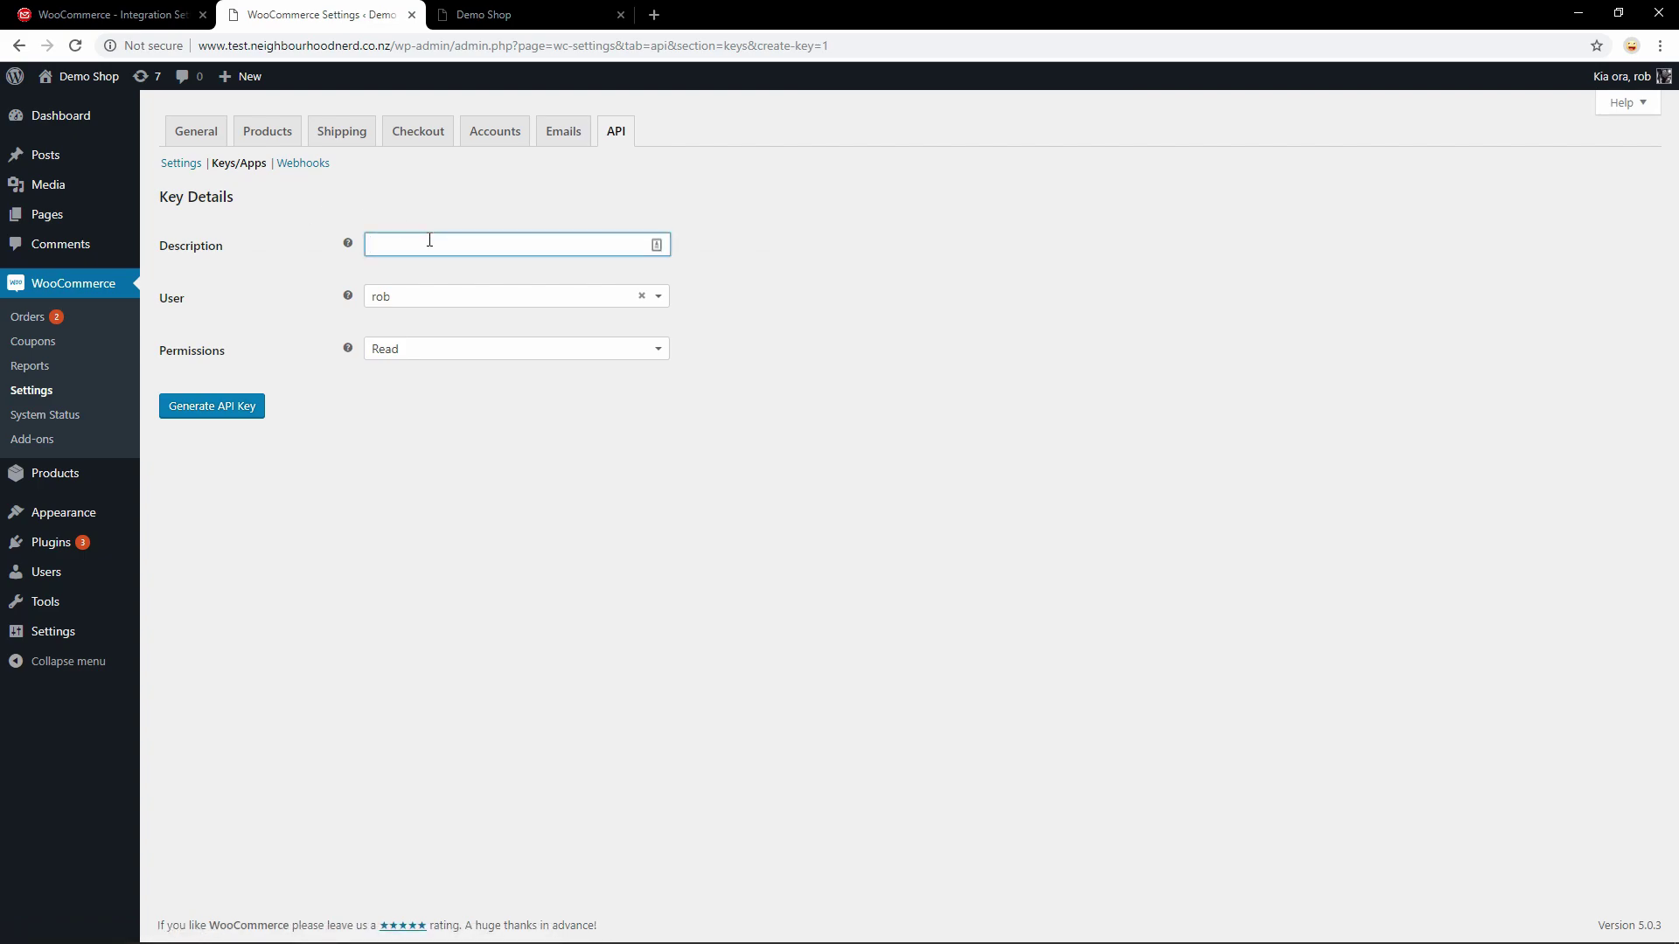
text(eship)
click(665, 361)
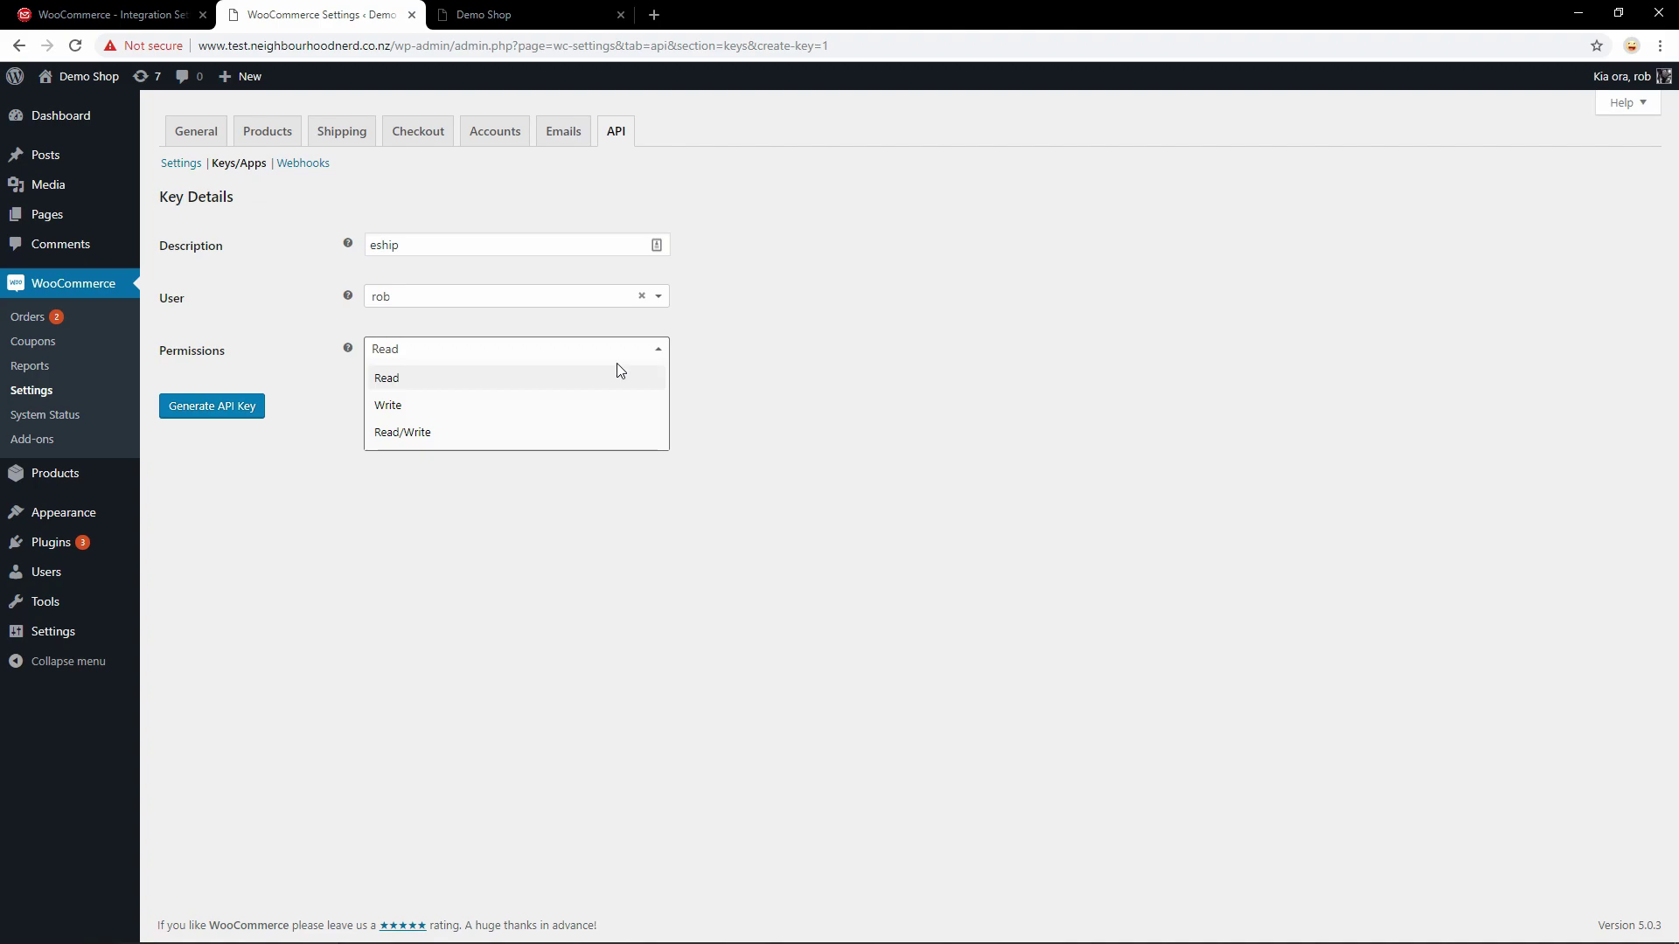
click(490, 432)
click(206, 411)
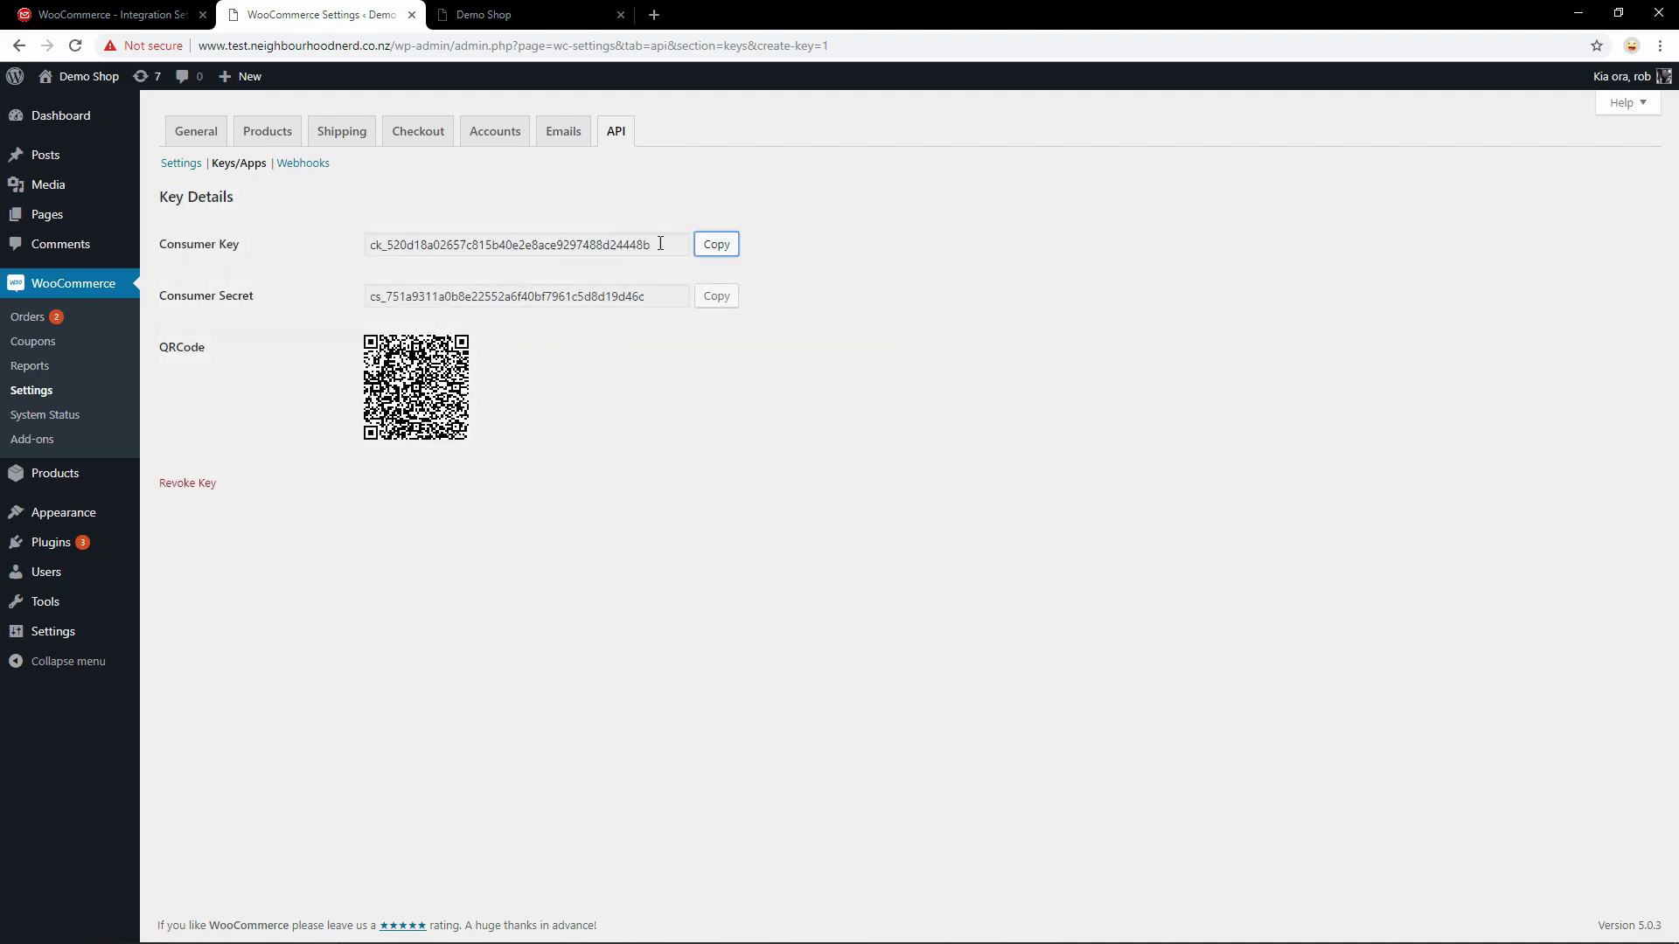
drag(687, 246, 339, 250)
key(ctrl+c)
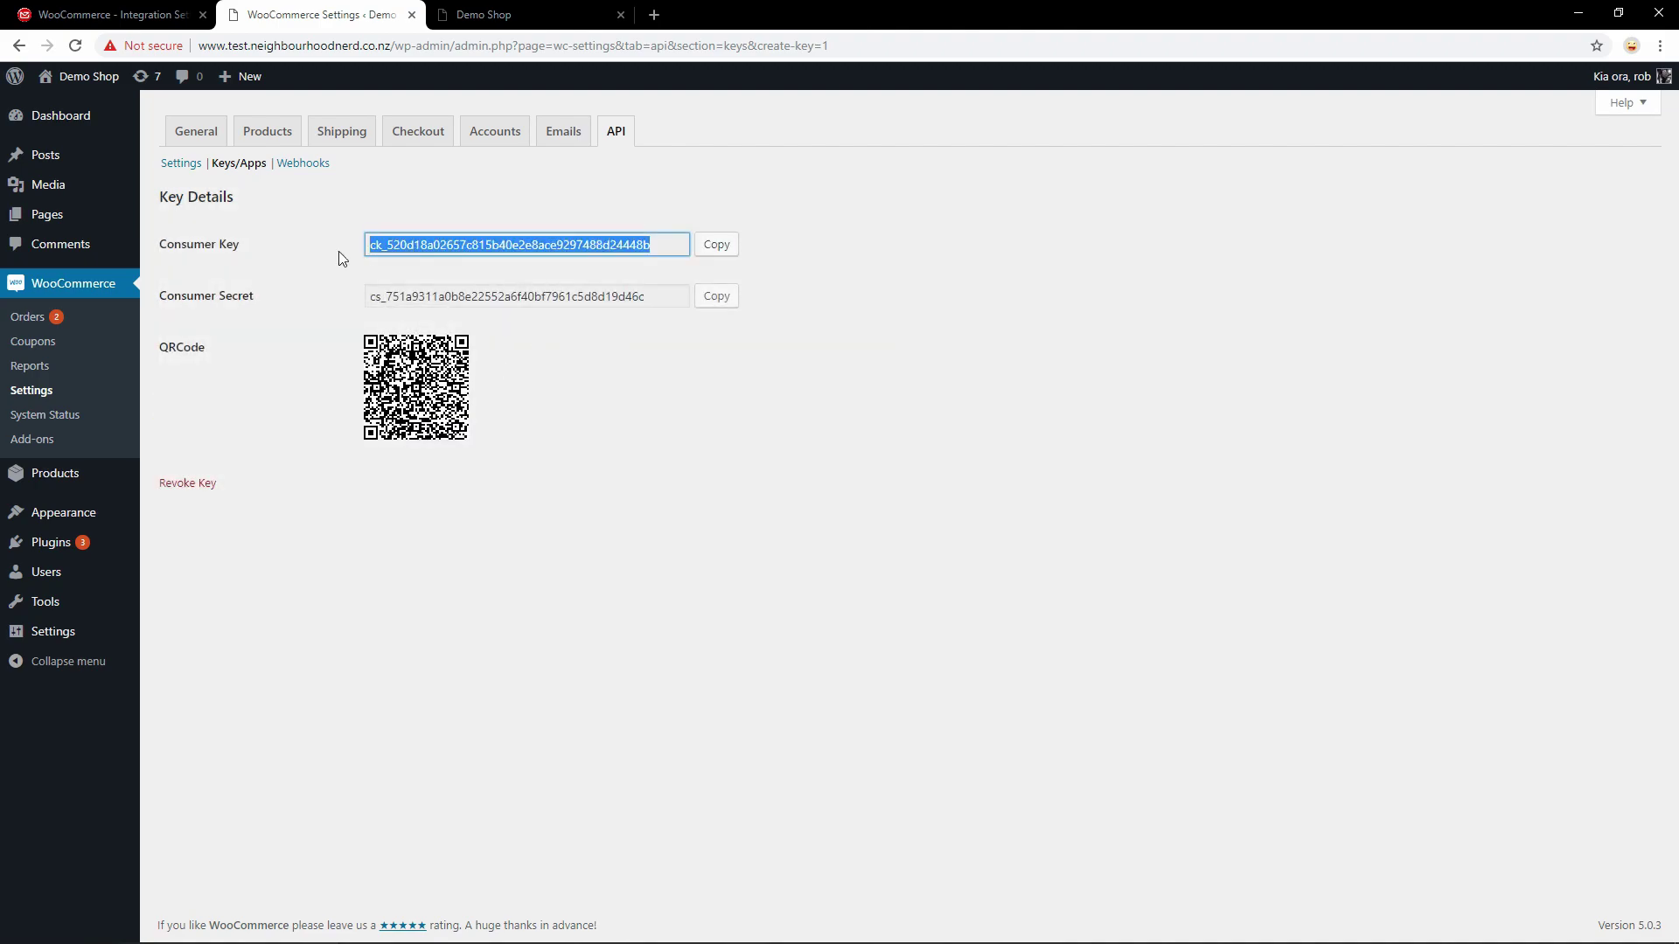
Paste the WooCommerce consumer key into eShip's Consumer key field
click(114, 15)
click(678, 528)
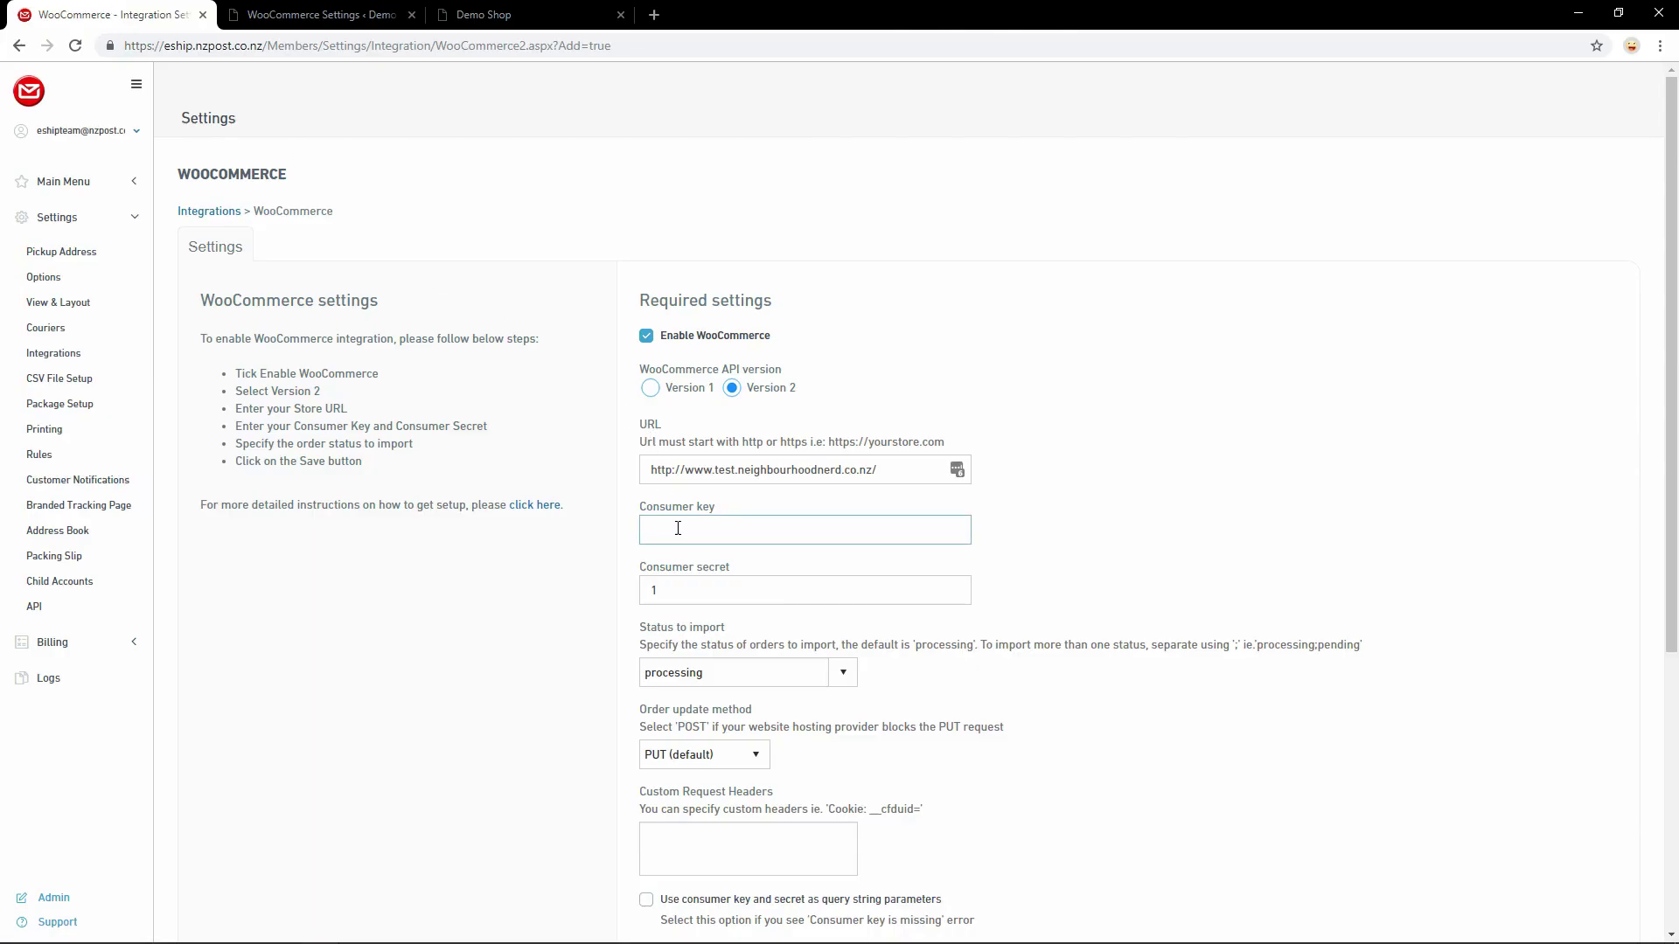
key(ctrl+v)
Copy the consumer secret into eShip's Consumer secret field and save the integration
click(331, 14)
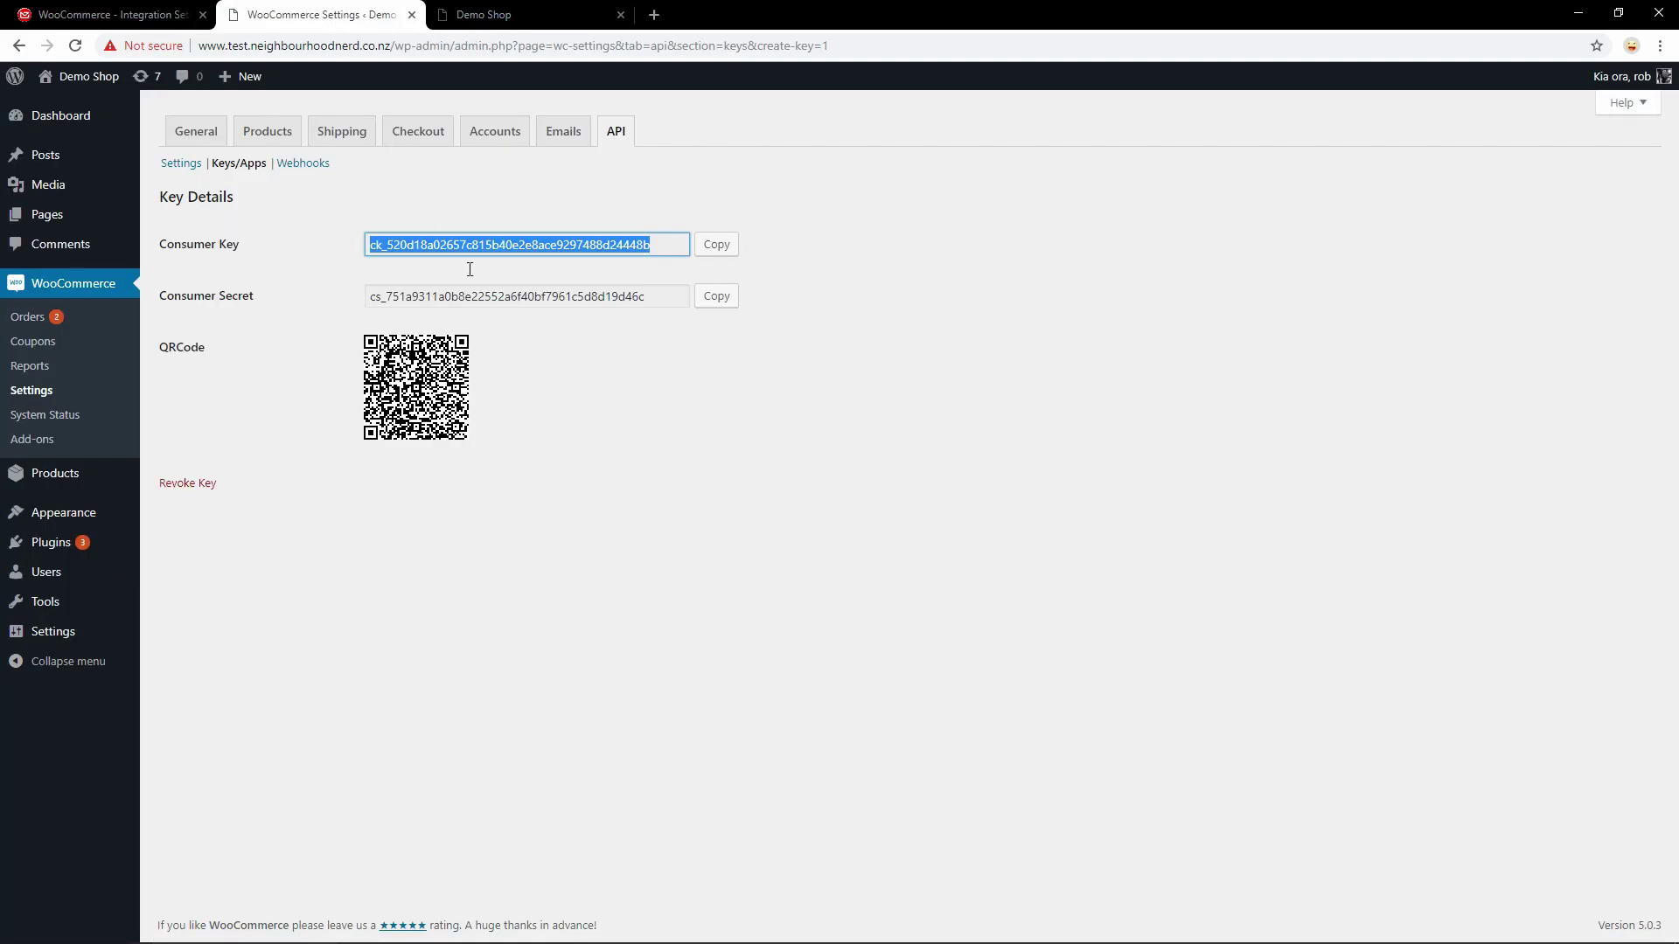
drag(660, 298, 325, 302)
key(ctrl+c)
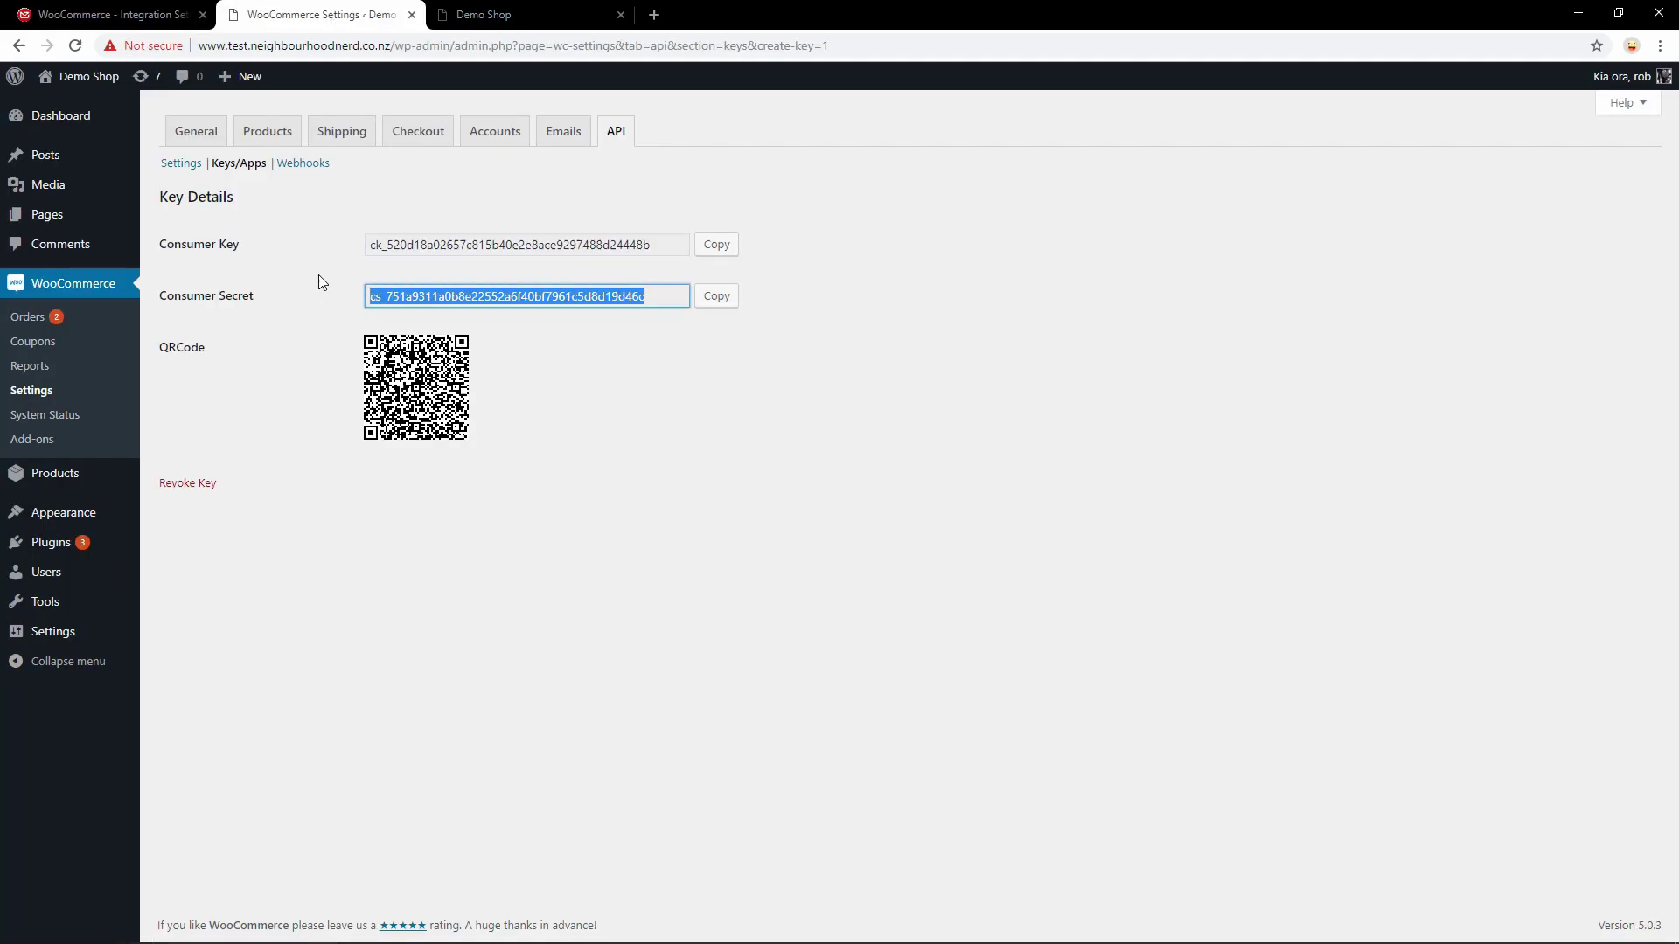
click(132, 15)
click(797, 575)
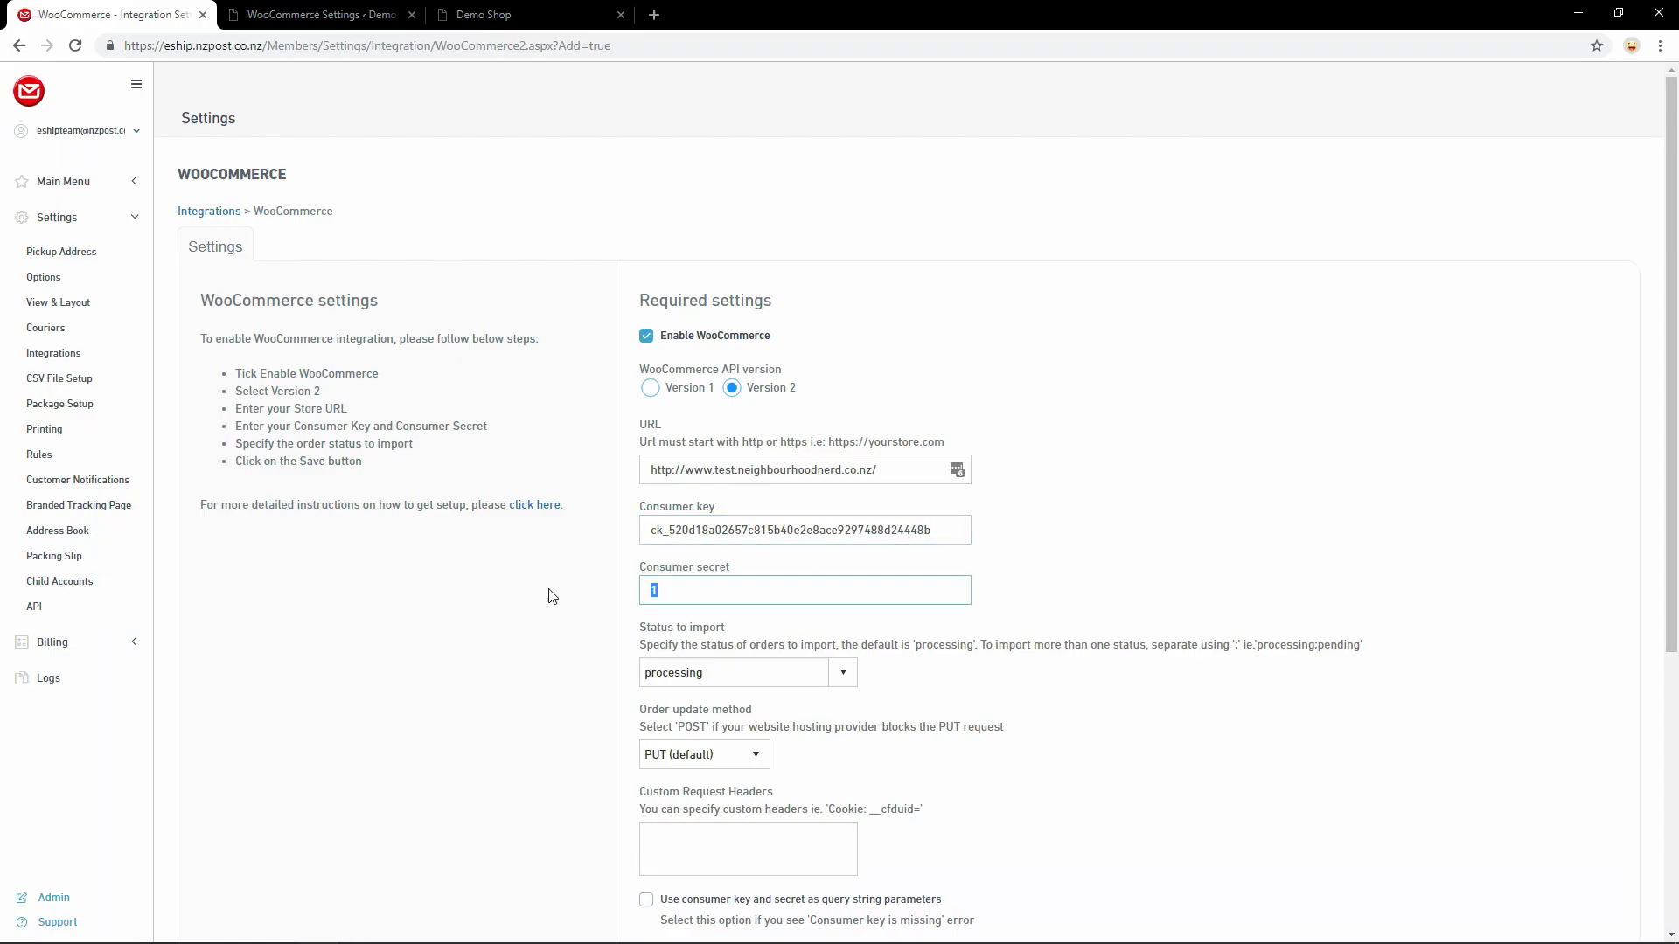
key(ctrl+v)
scroll(874, 560, down, 2)
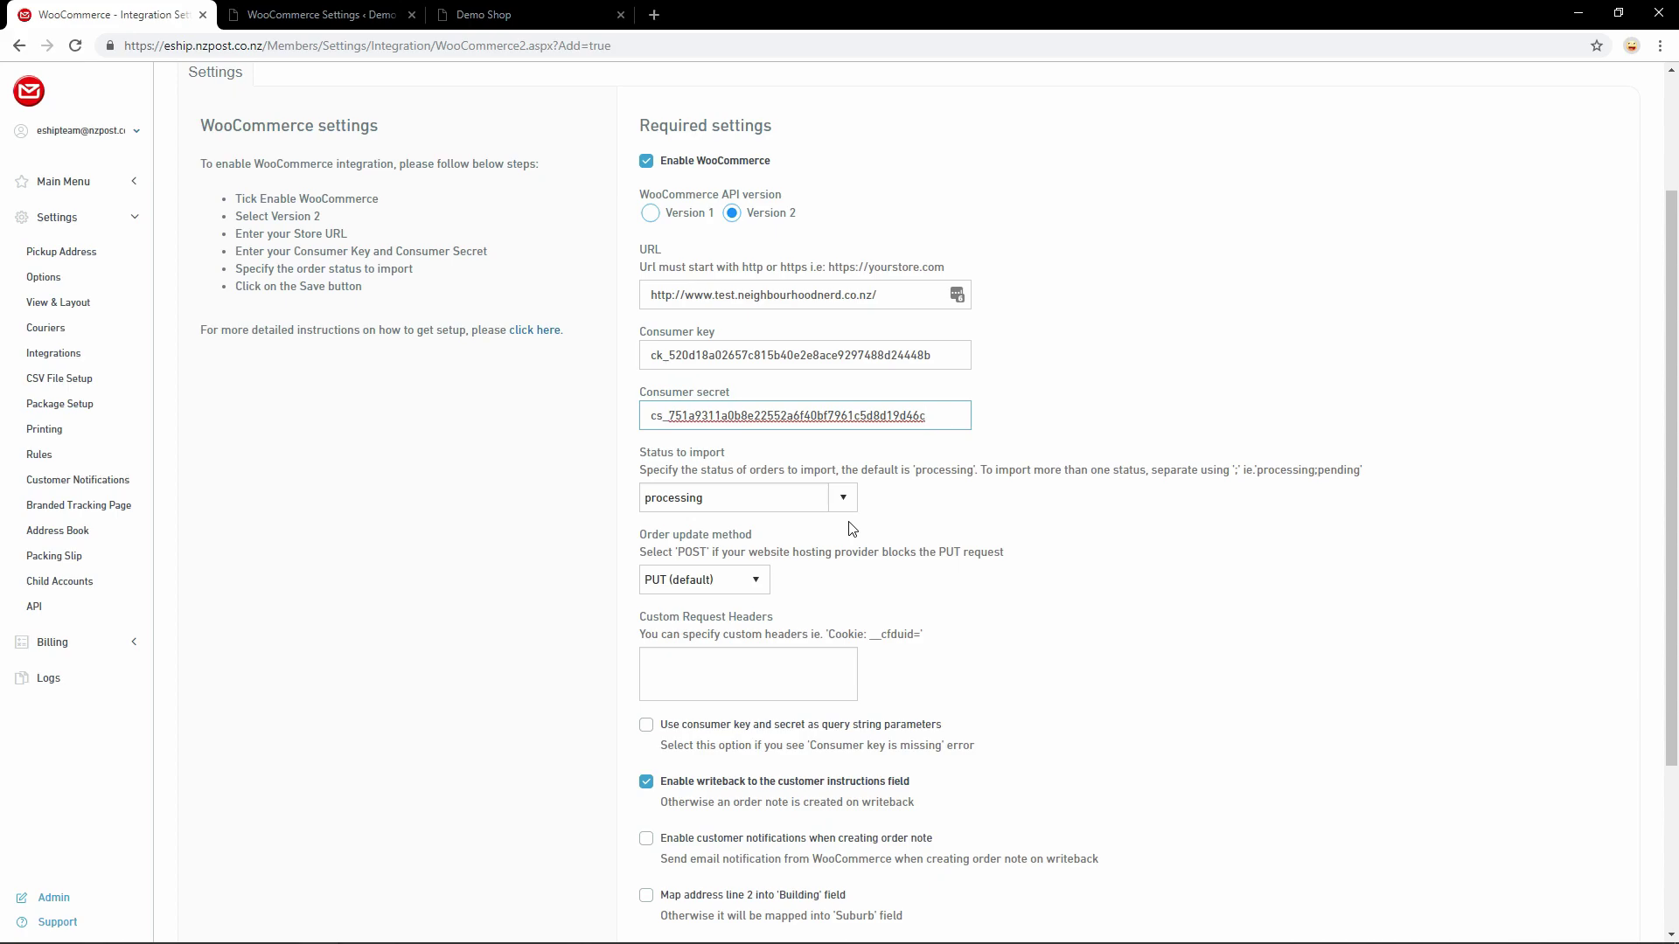
scroll(852, 528, down, 3)
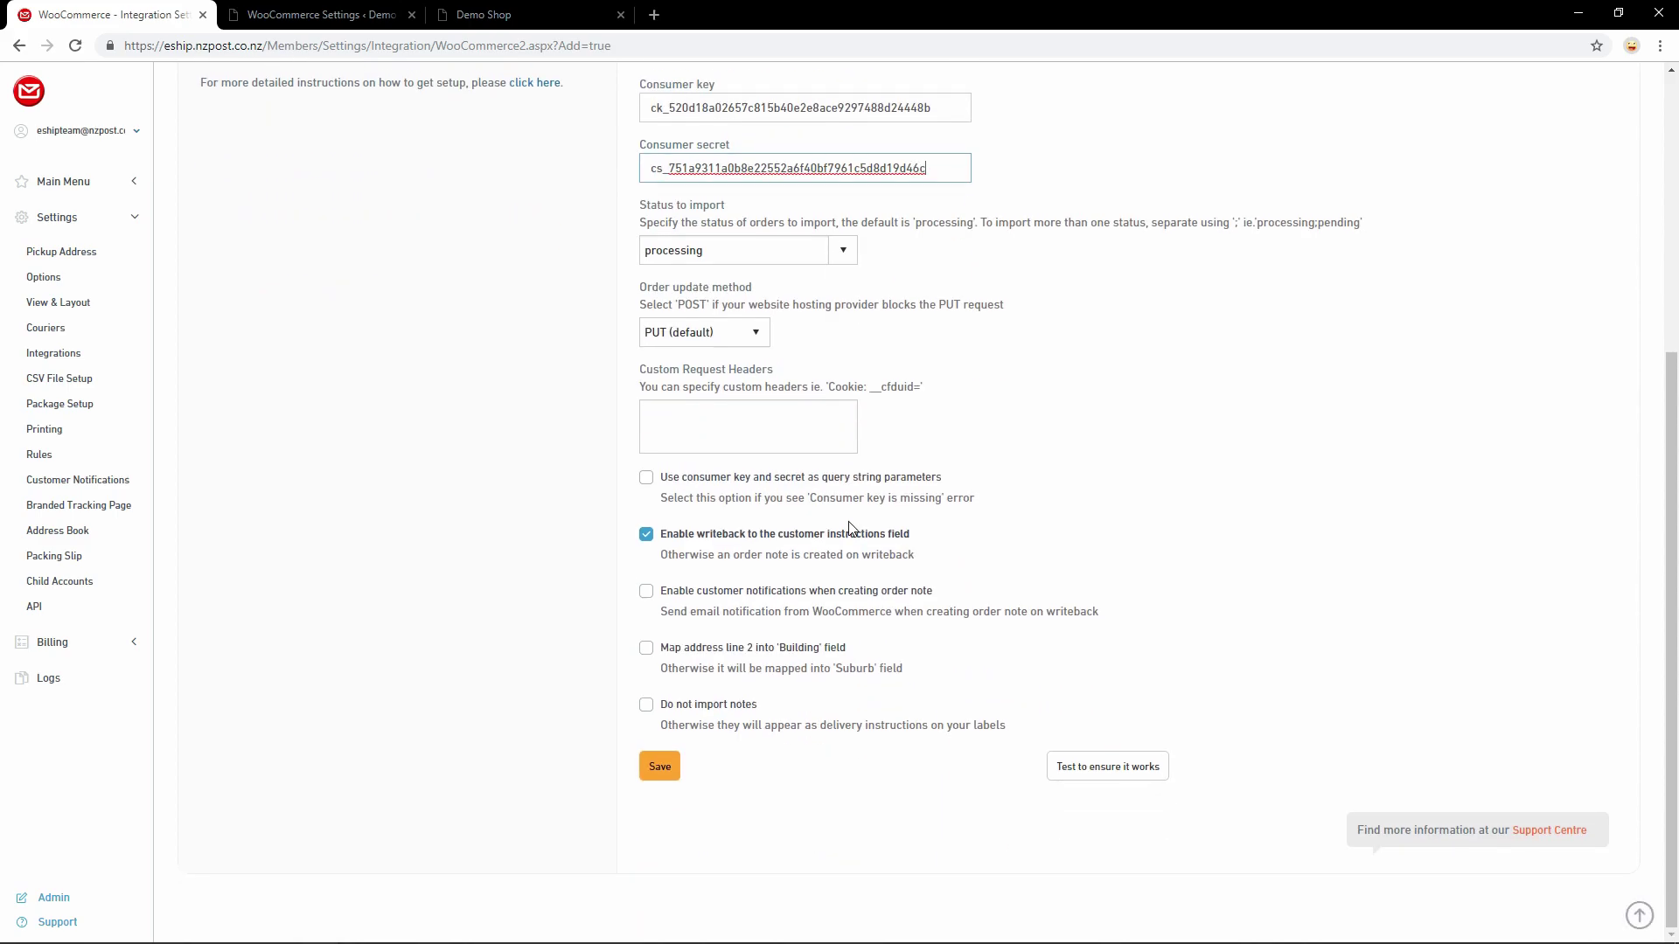
click(661, 767)
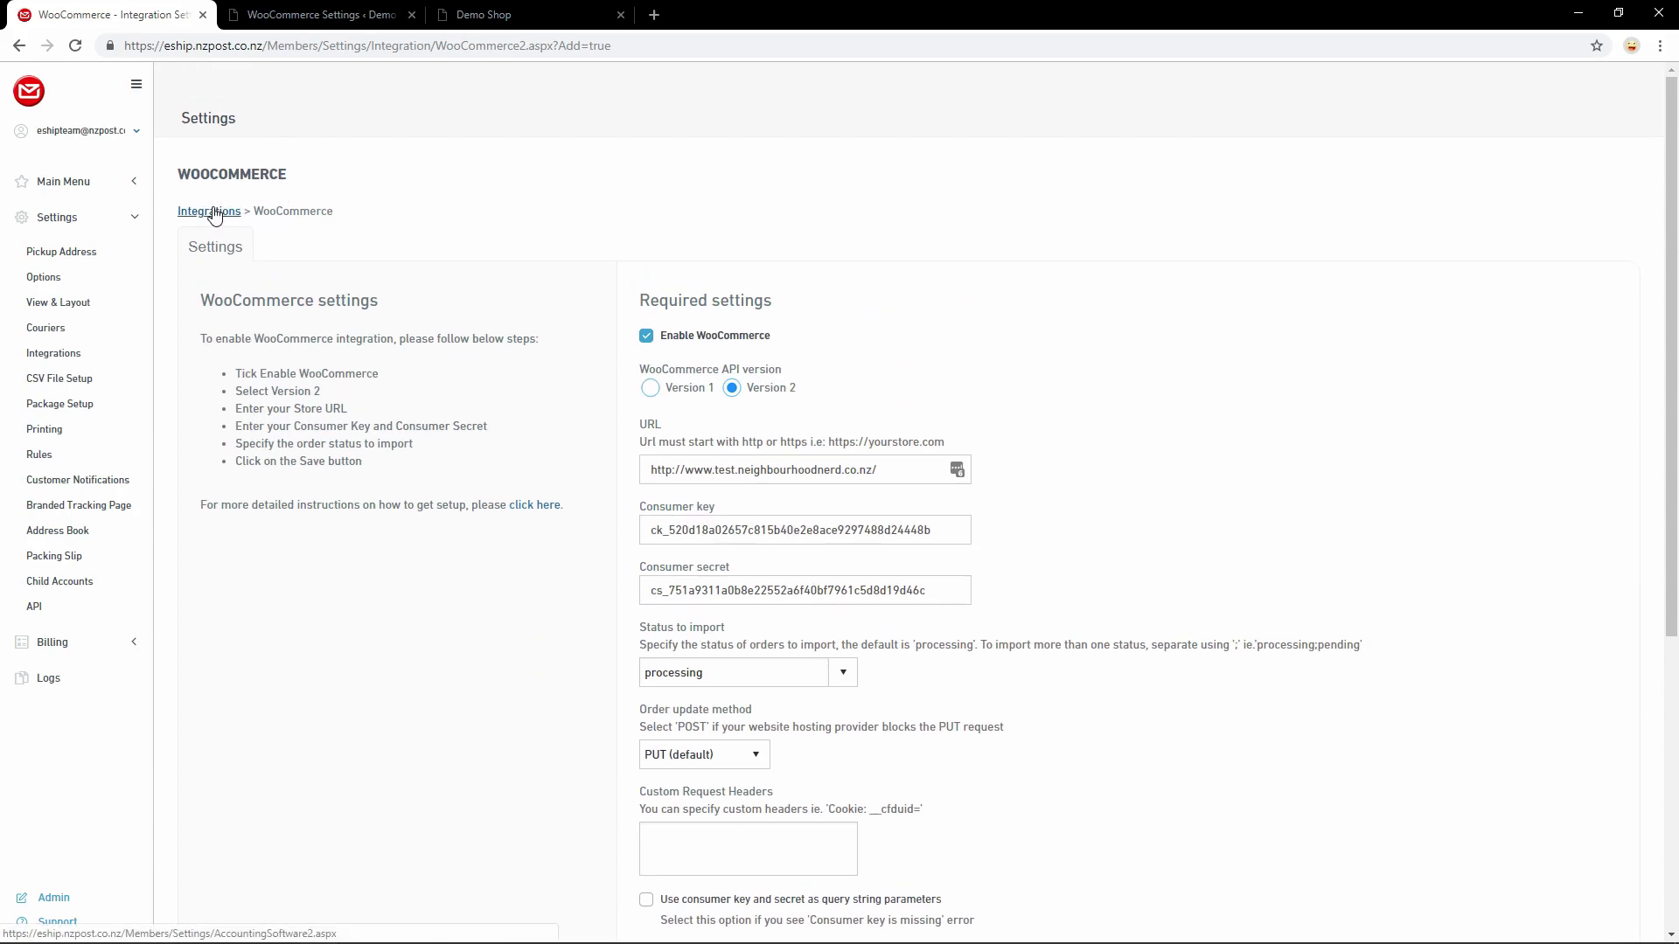
Turn on 'Automatically import orders', leaving 'Update orders on dispatch' off
click(214, 215)
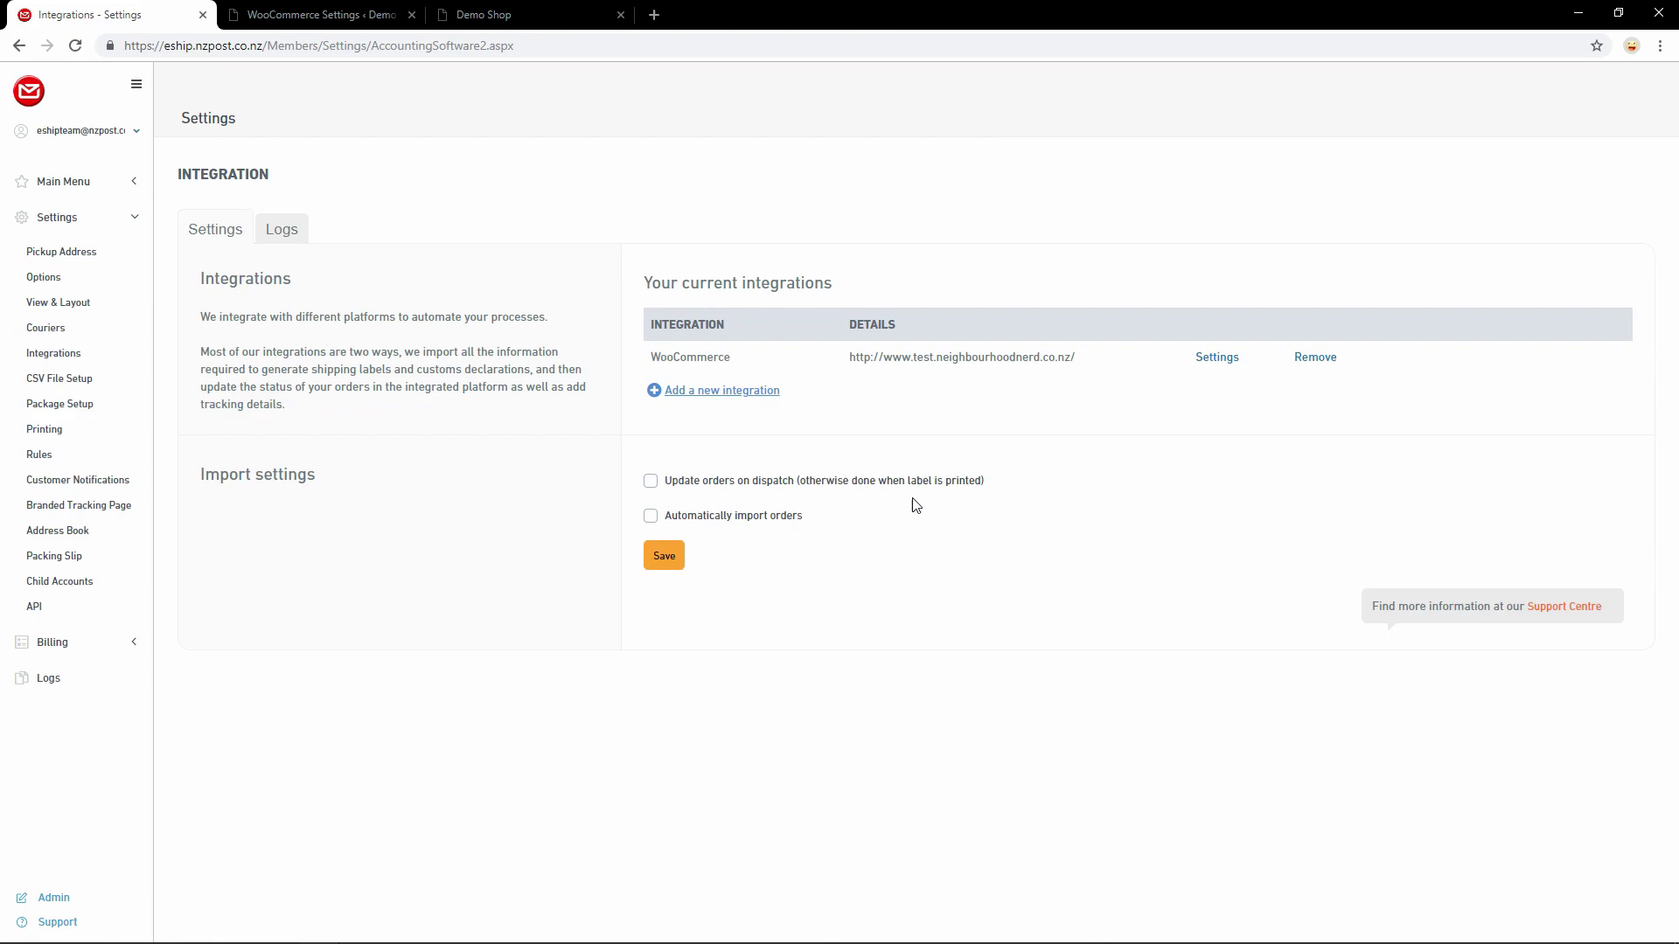
click(651, 483)
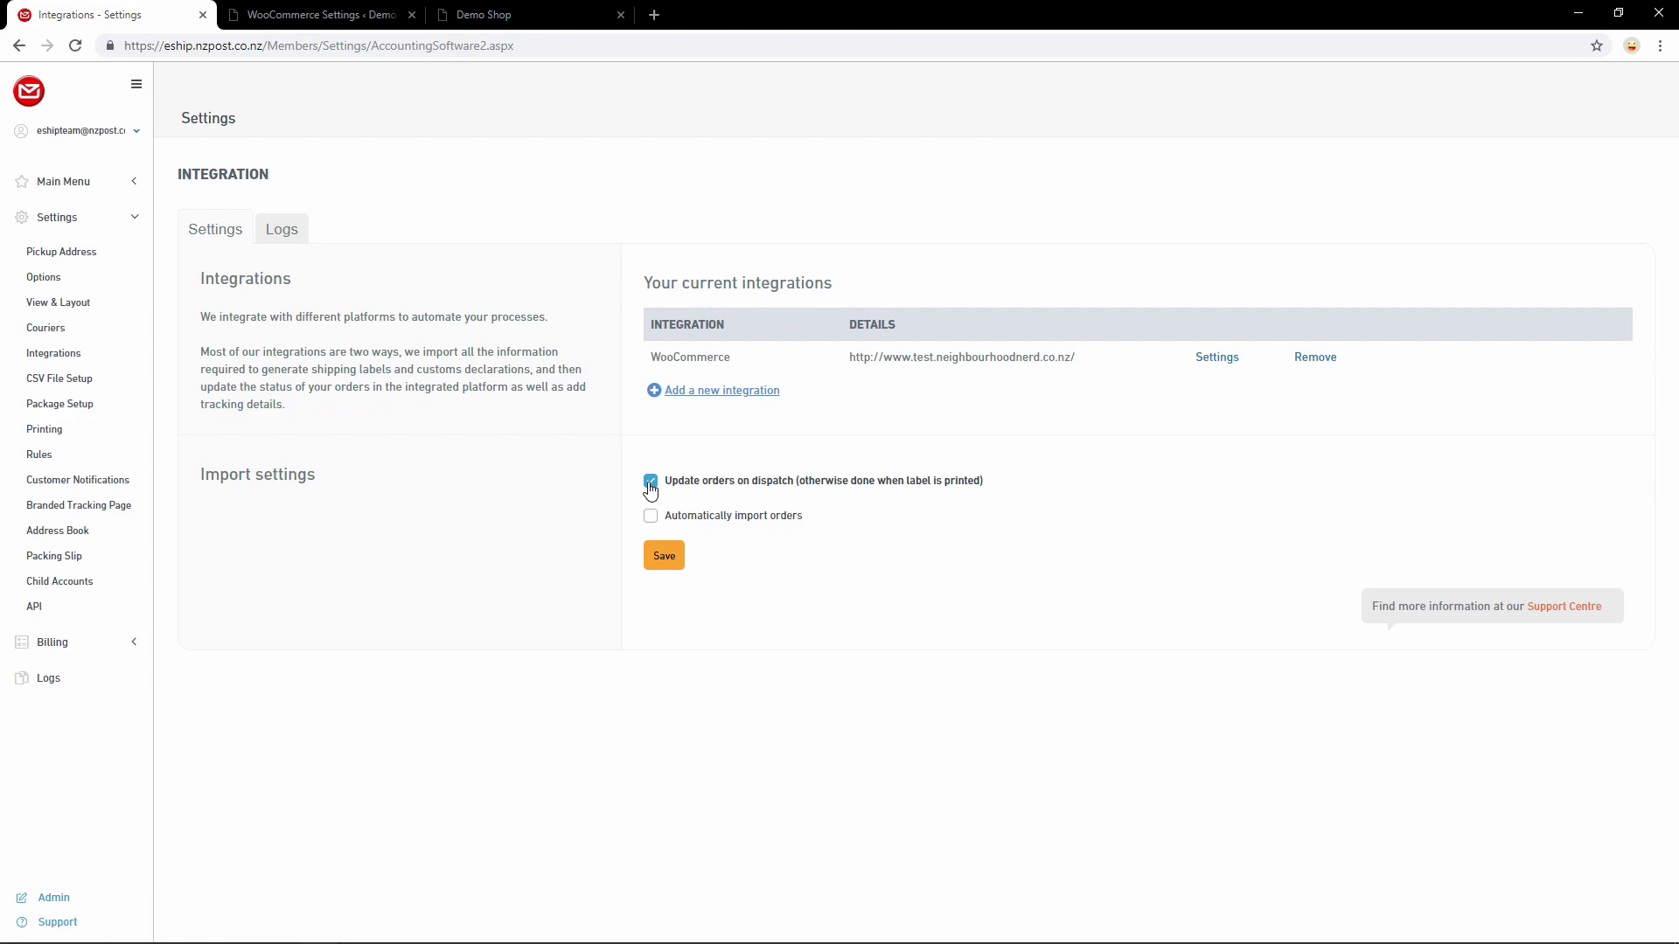
click(651, 483)
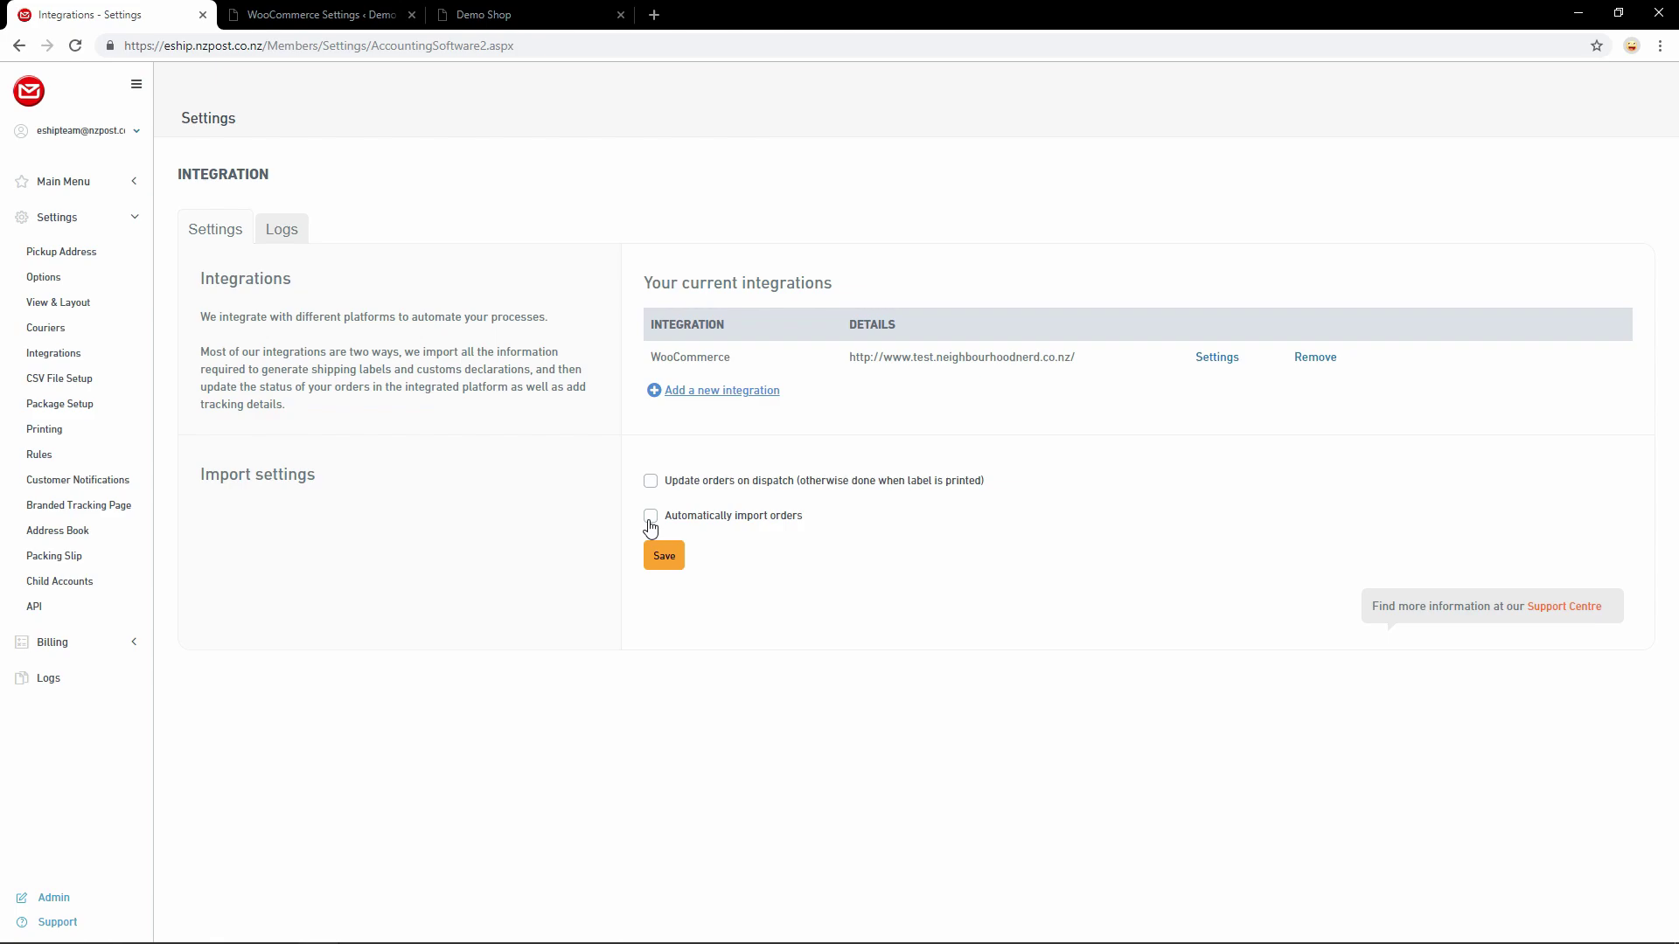
click(650, 519)
Save the import settings, view eShip's empty Unshipped Orders list, then return to WordPress
click(674, 567)
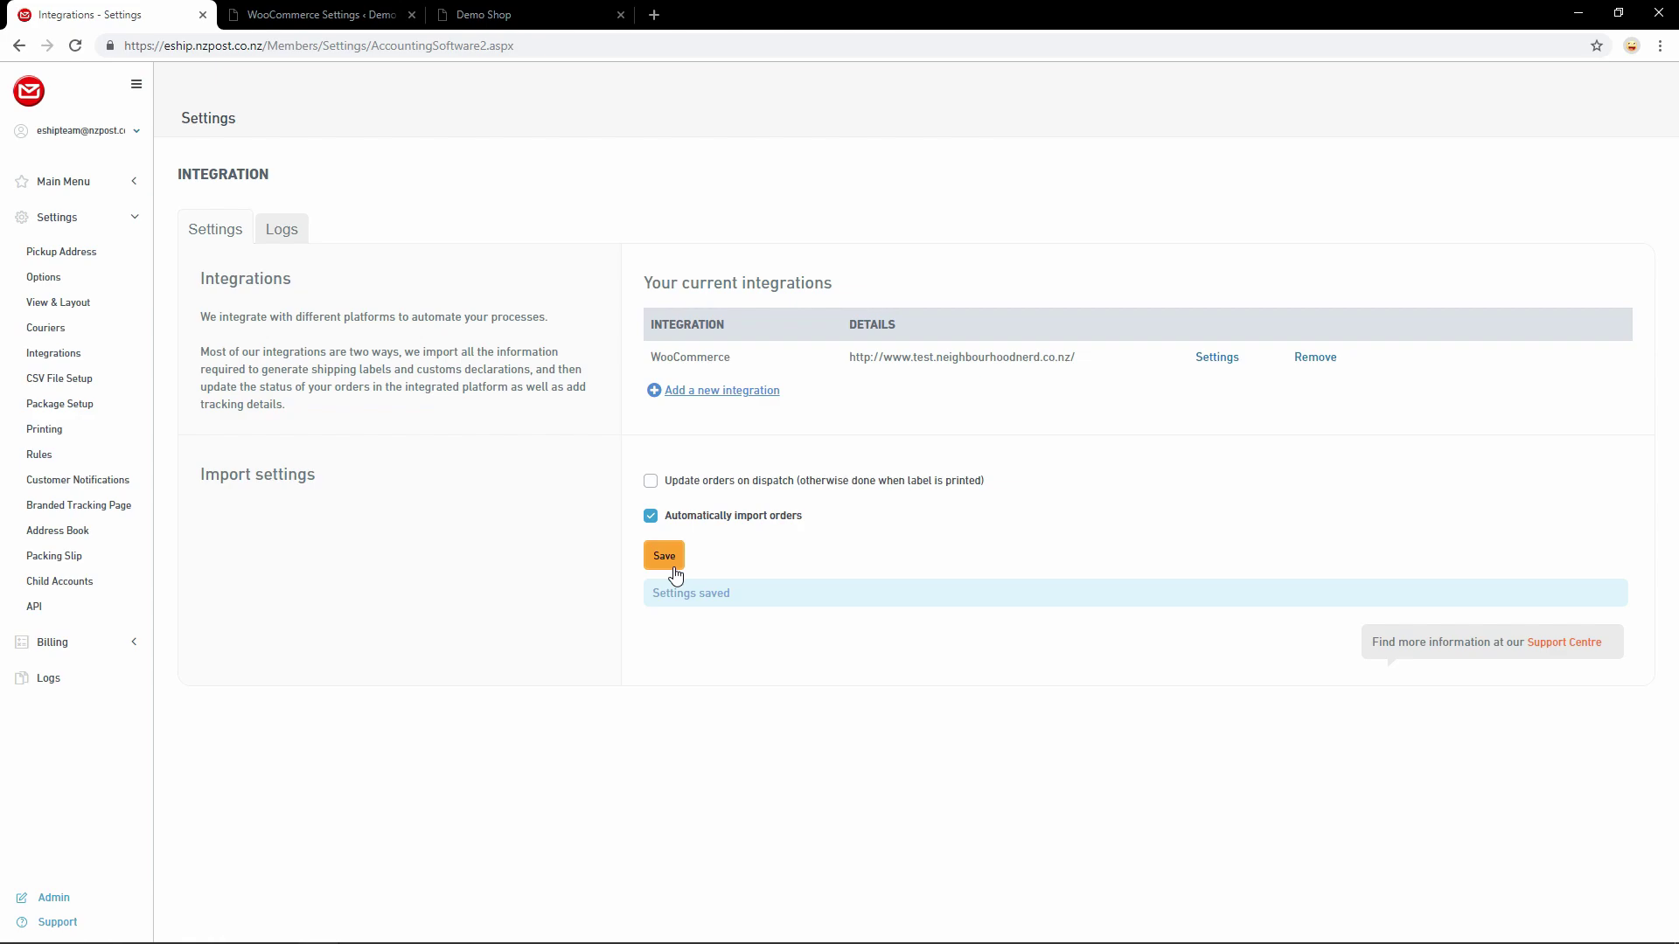
click(133, 185)
click(61, 273)
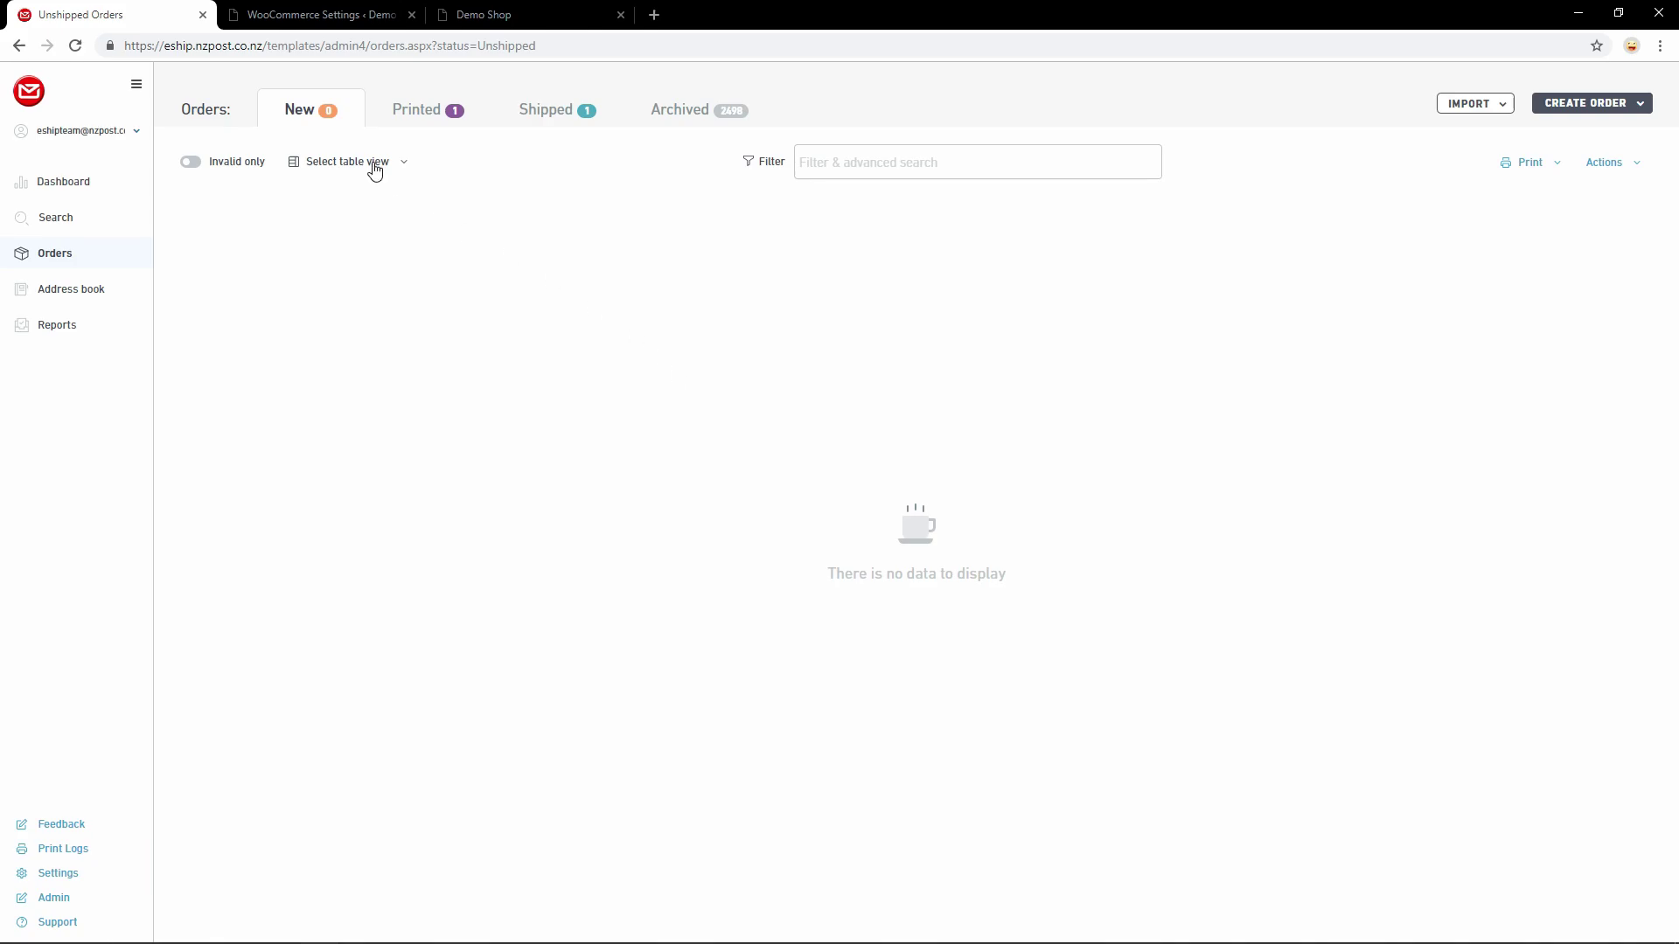
click(323, 17)
Filter WooCommerce orders to Processing, showing #133 and #131, then return to eShip
click(34, 318)
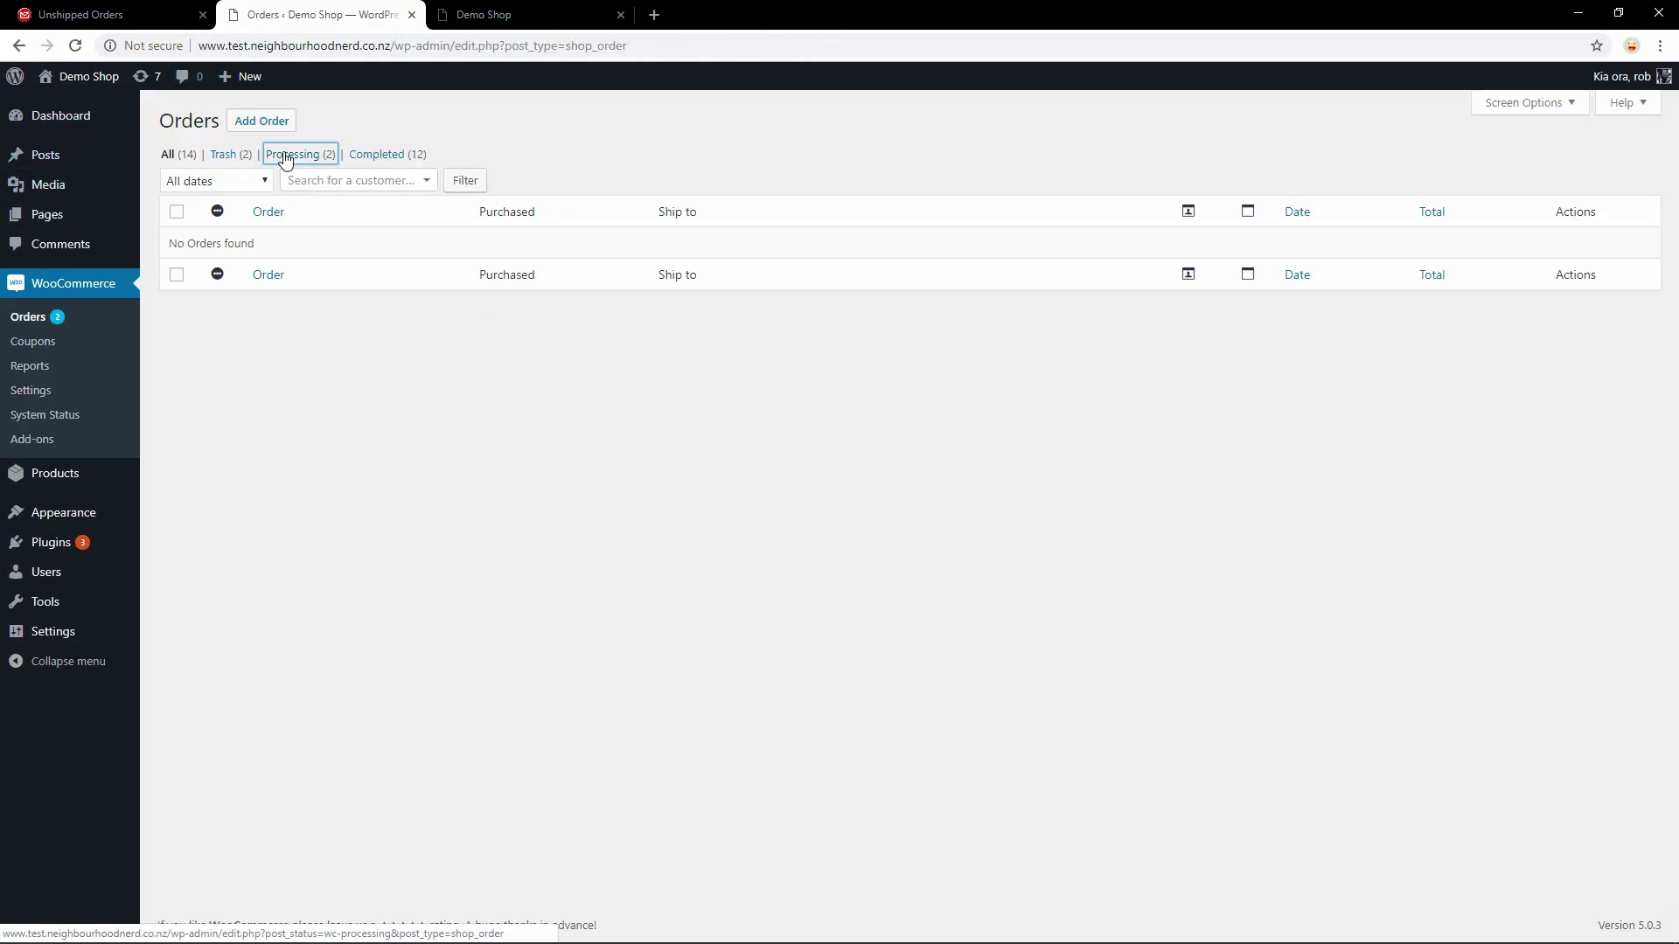
click(282, 155)
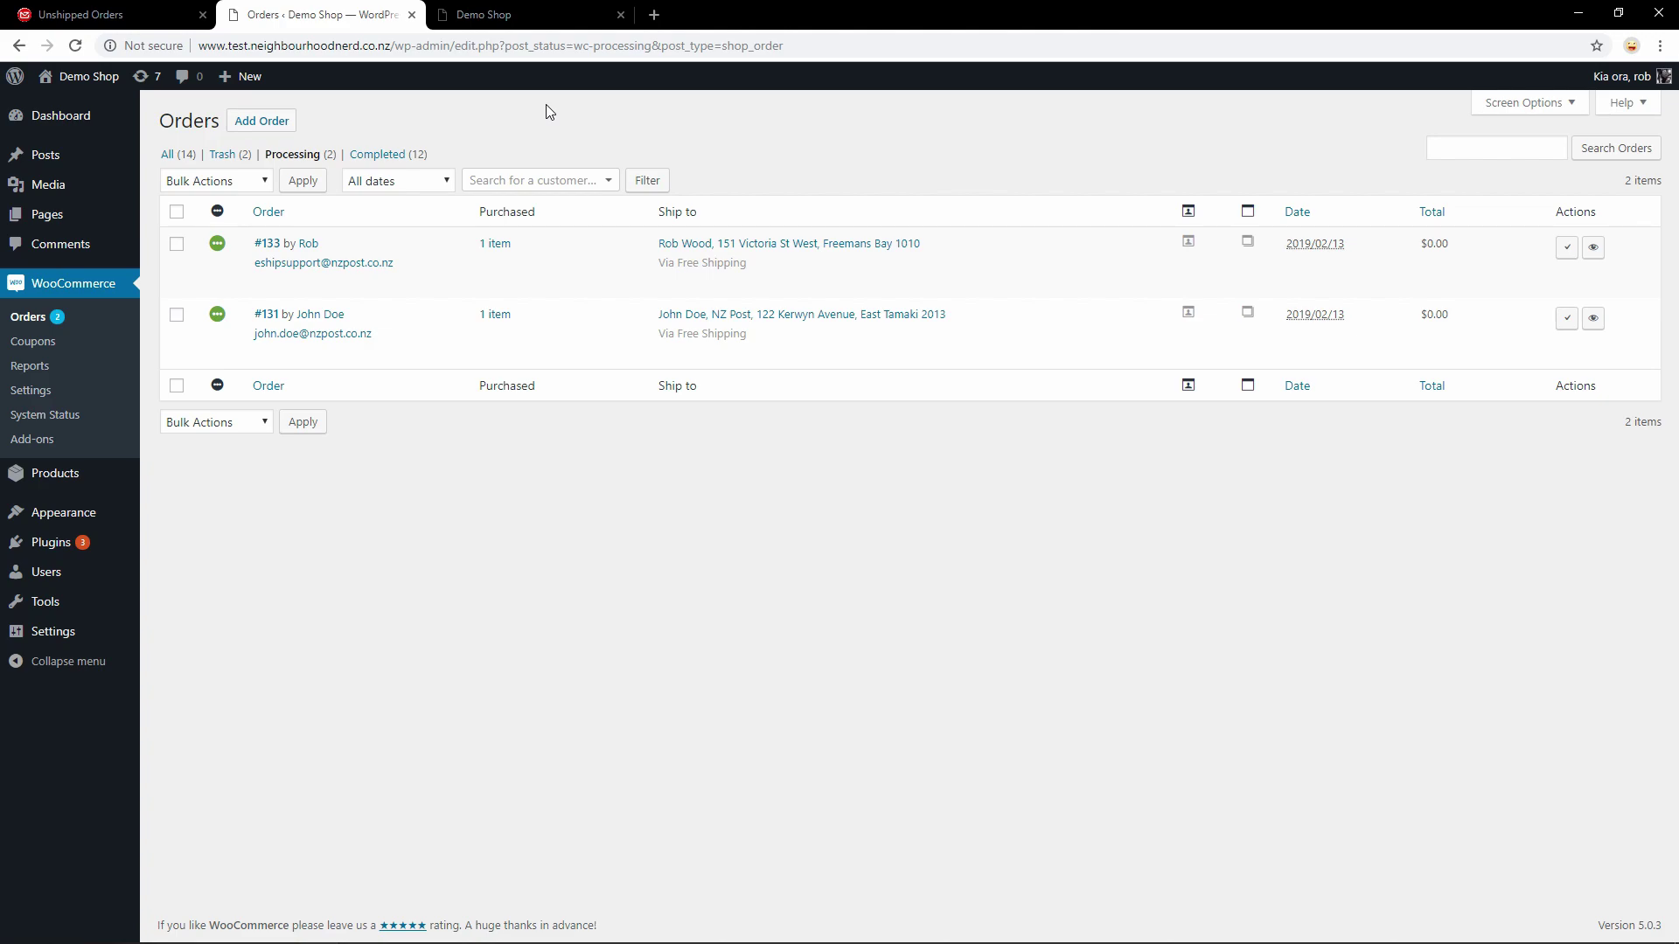
click(113, 9)
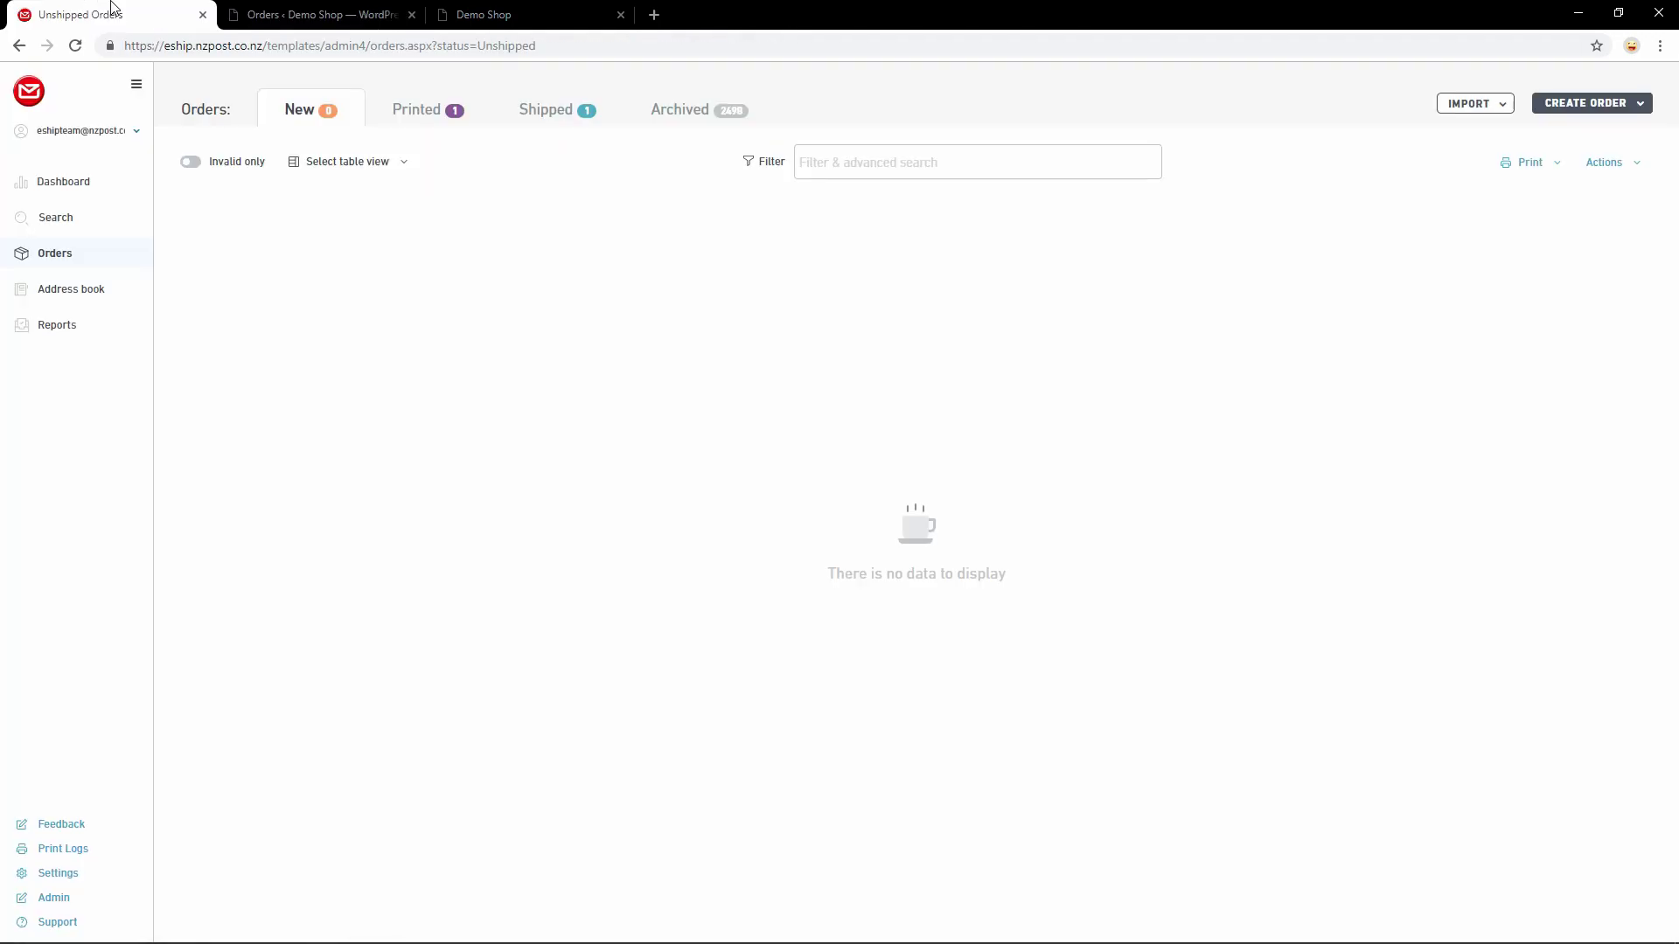
Import all waiting WooCommerce orders, bringing #133 and #131 into eShip's new orders
click(1501, 111)
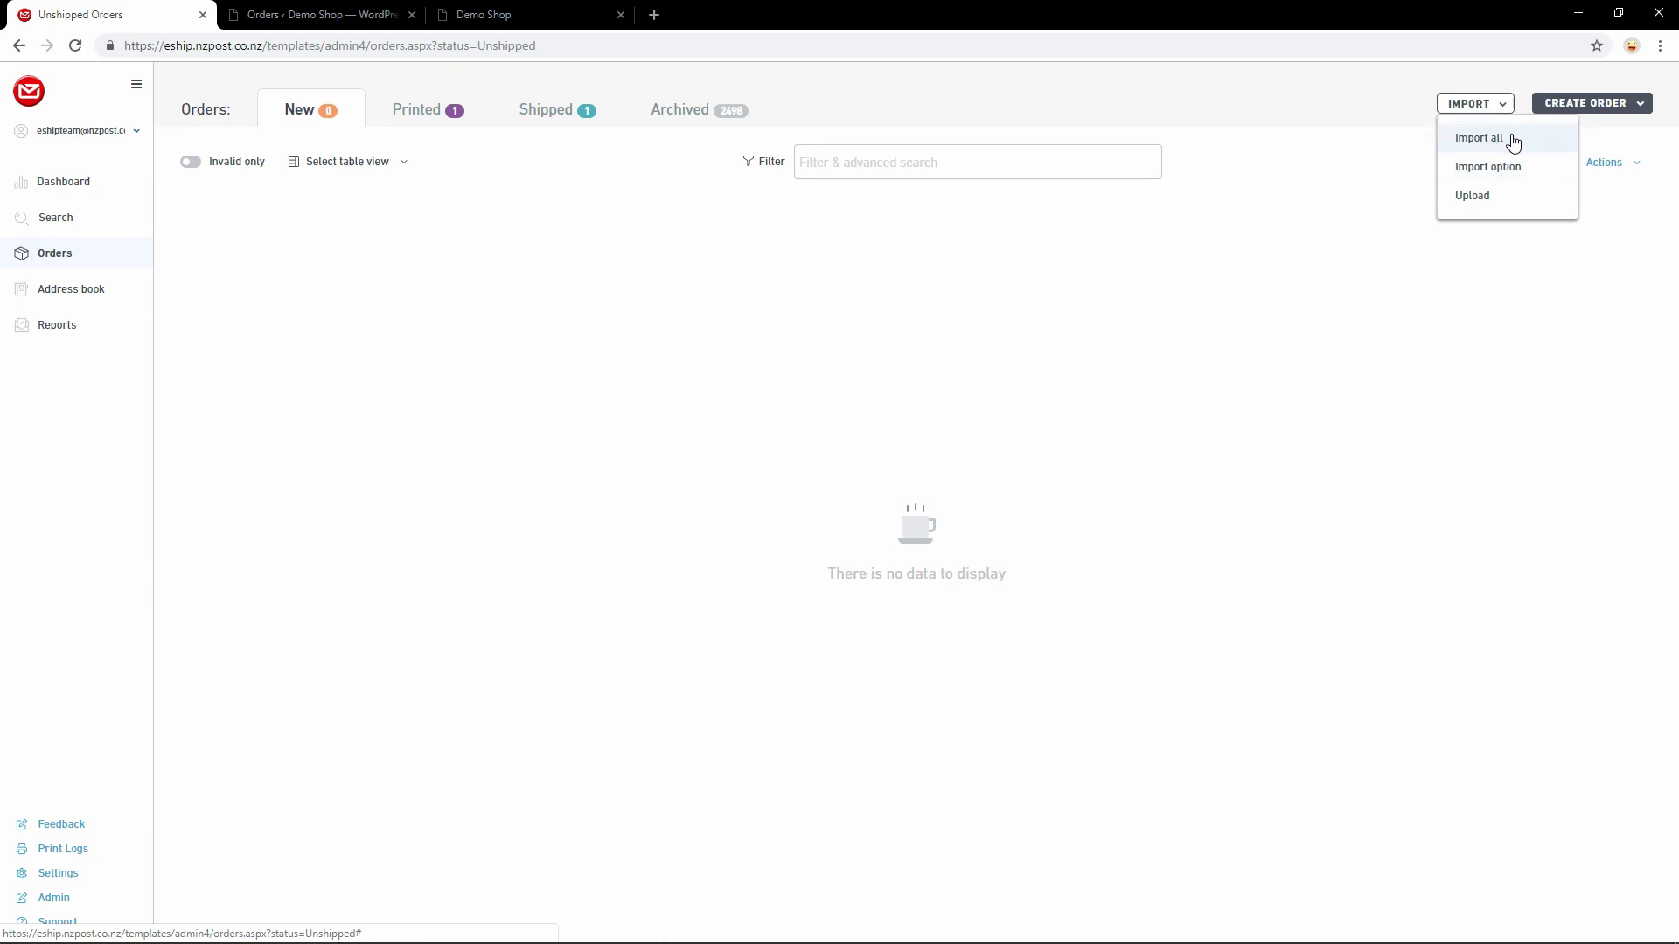
click(1513, 142)
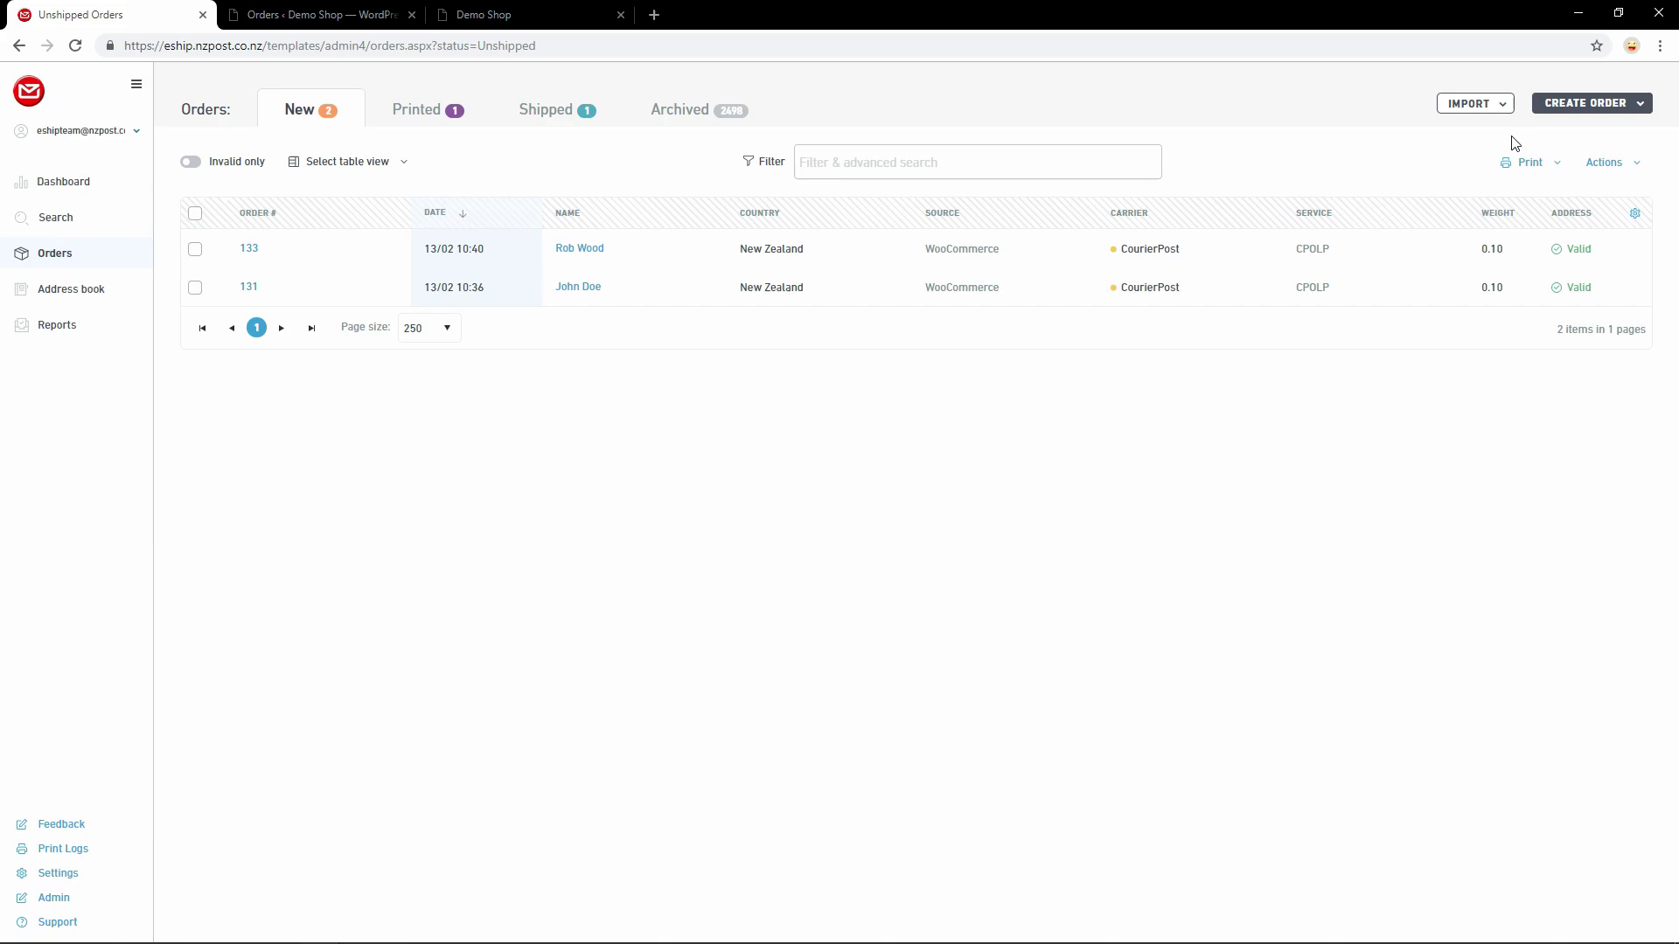
Order eShip Headphones × 1 from the Demo Shop with Free Shipping, creating order #134
click(552, 13)
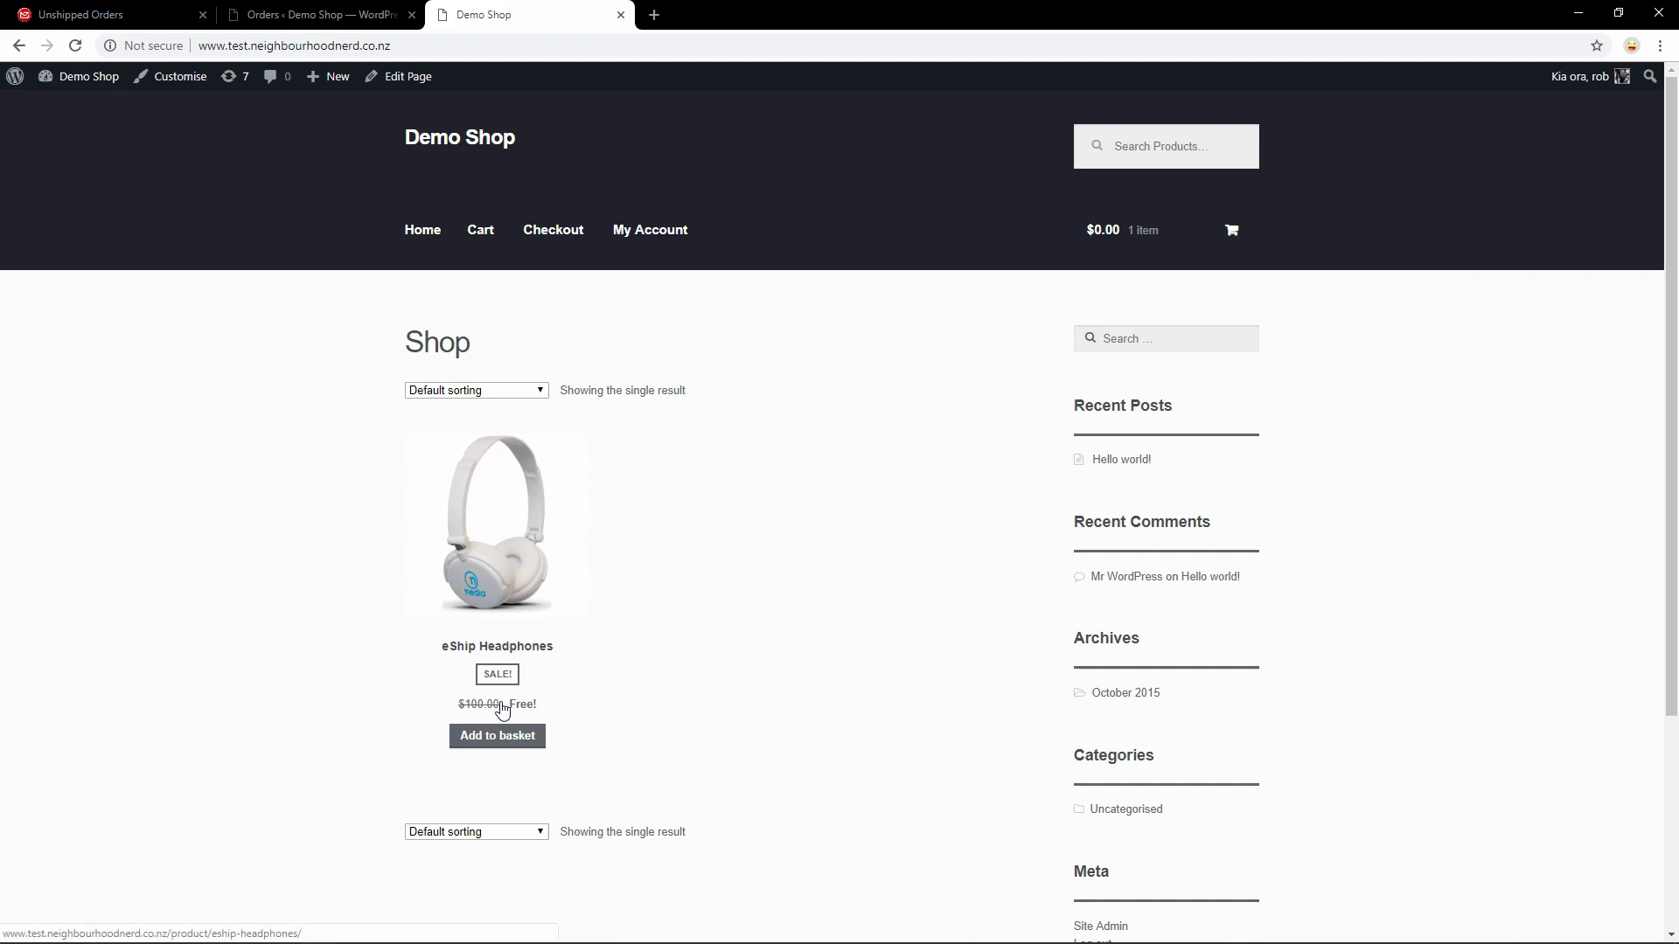
click(529, 738)
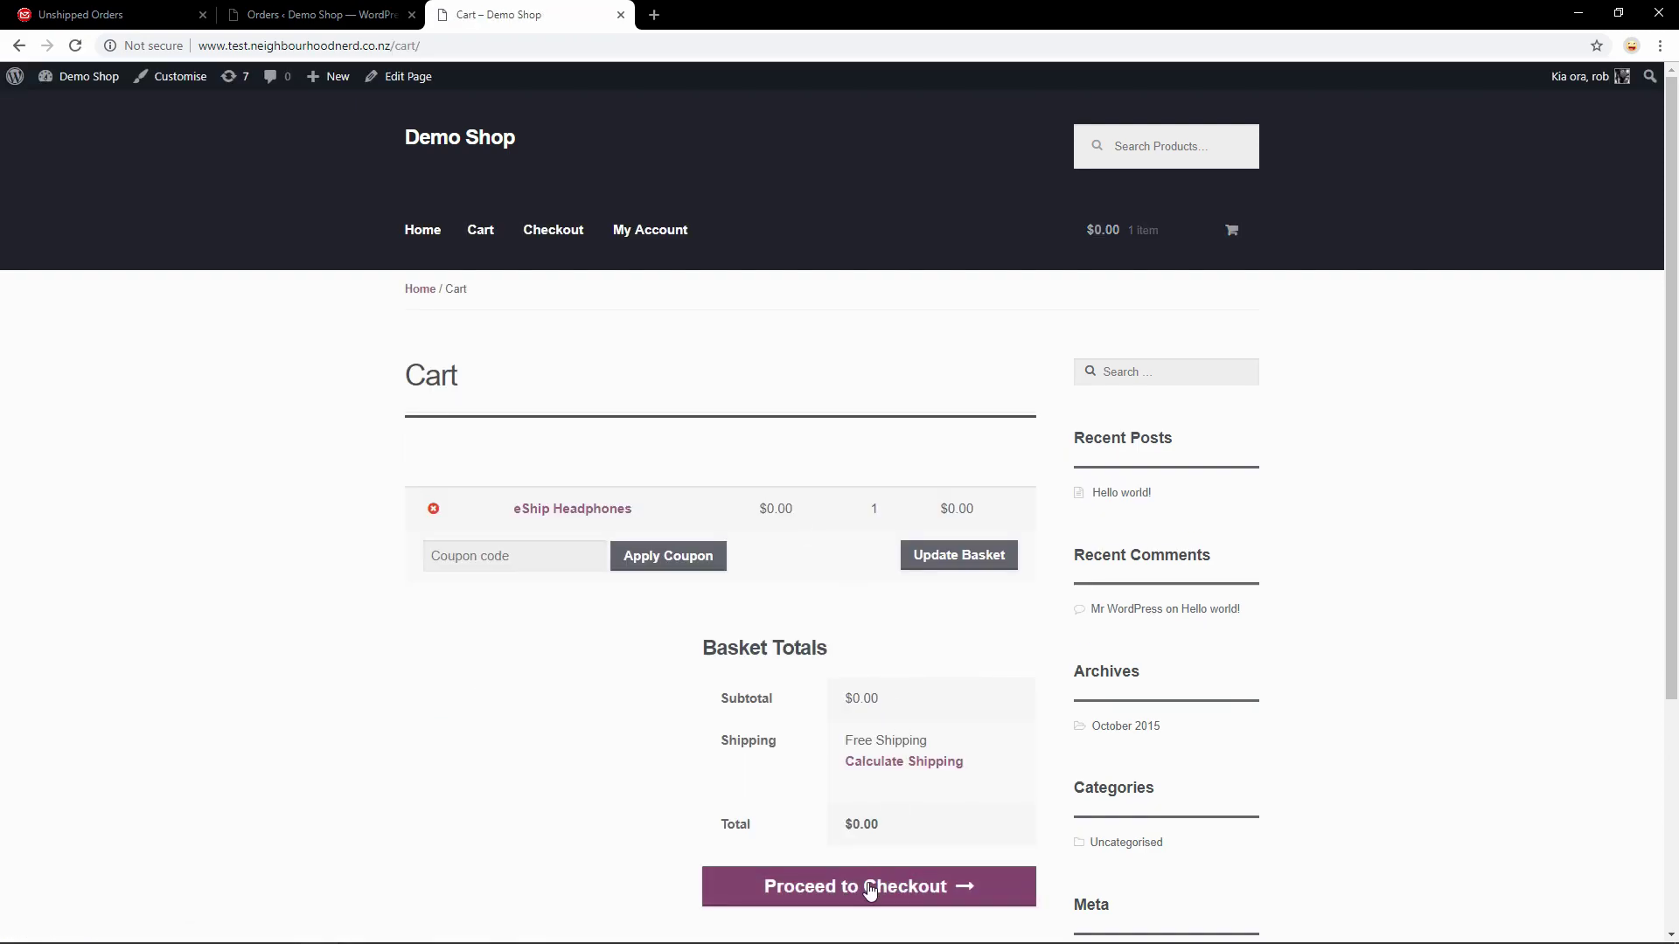
click(869, 889)
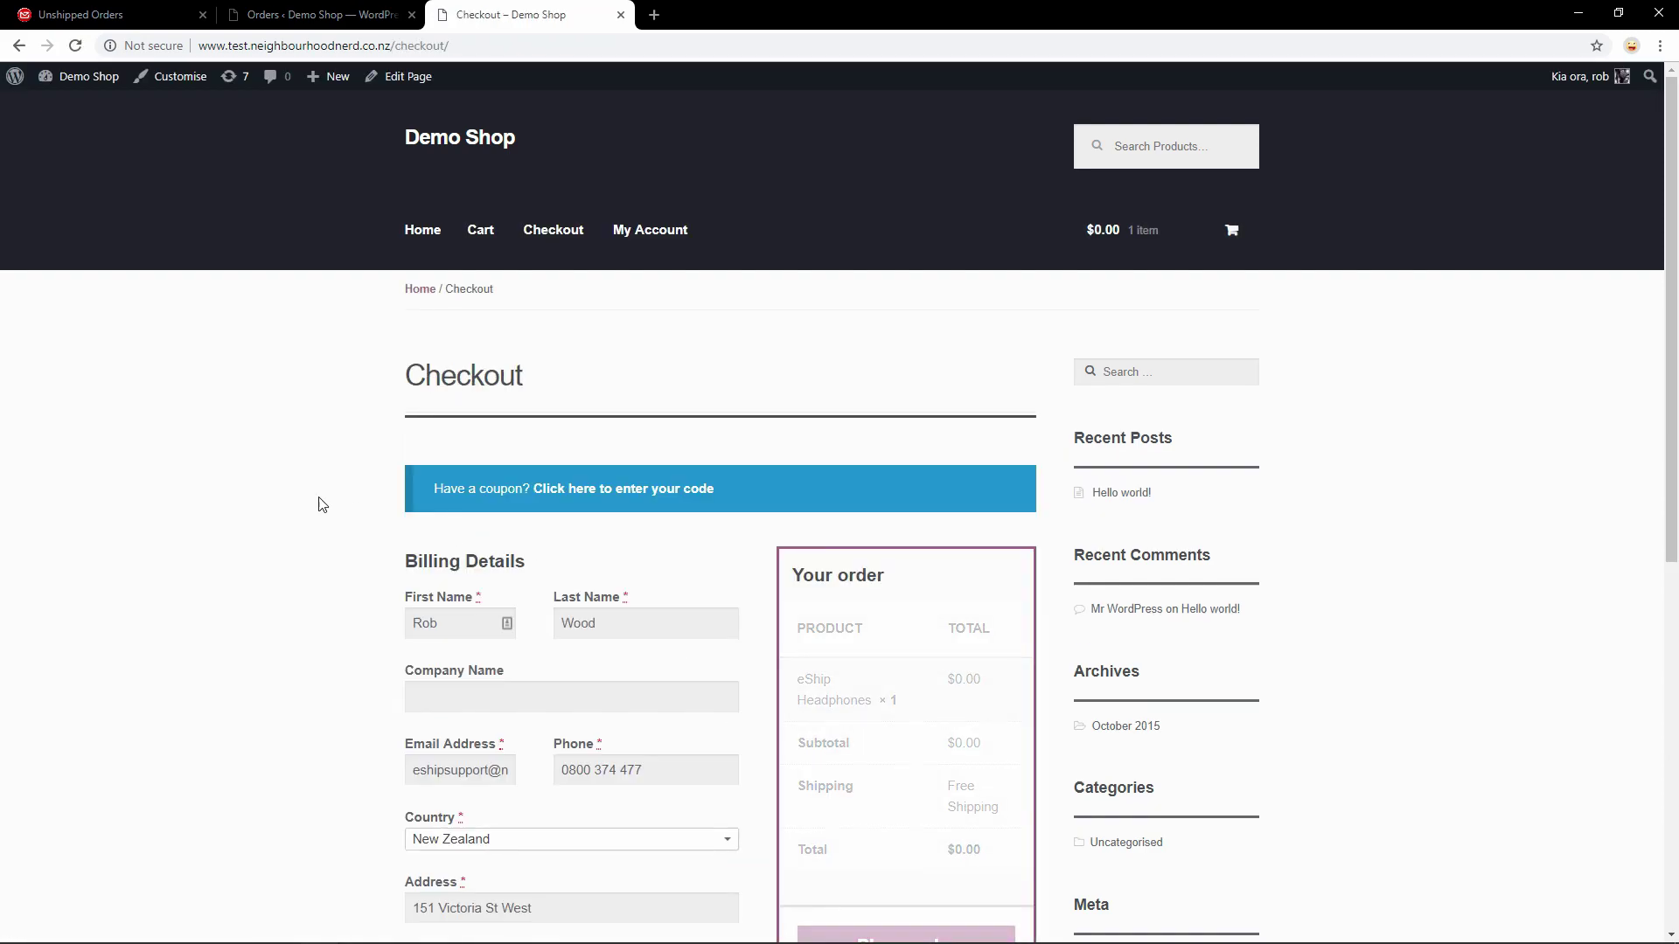
scroll(319, 504, down, 3)
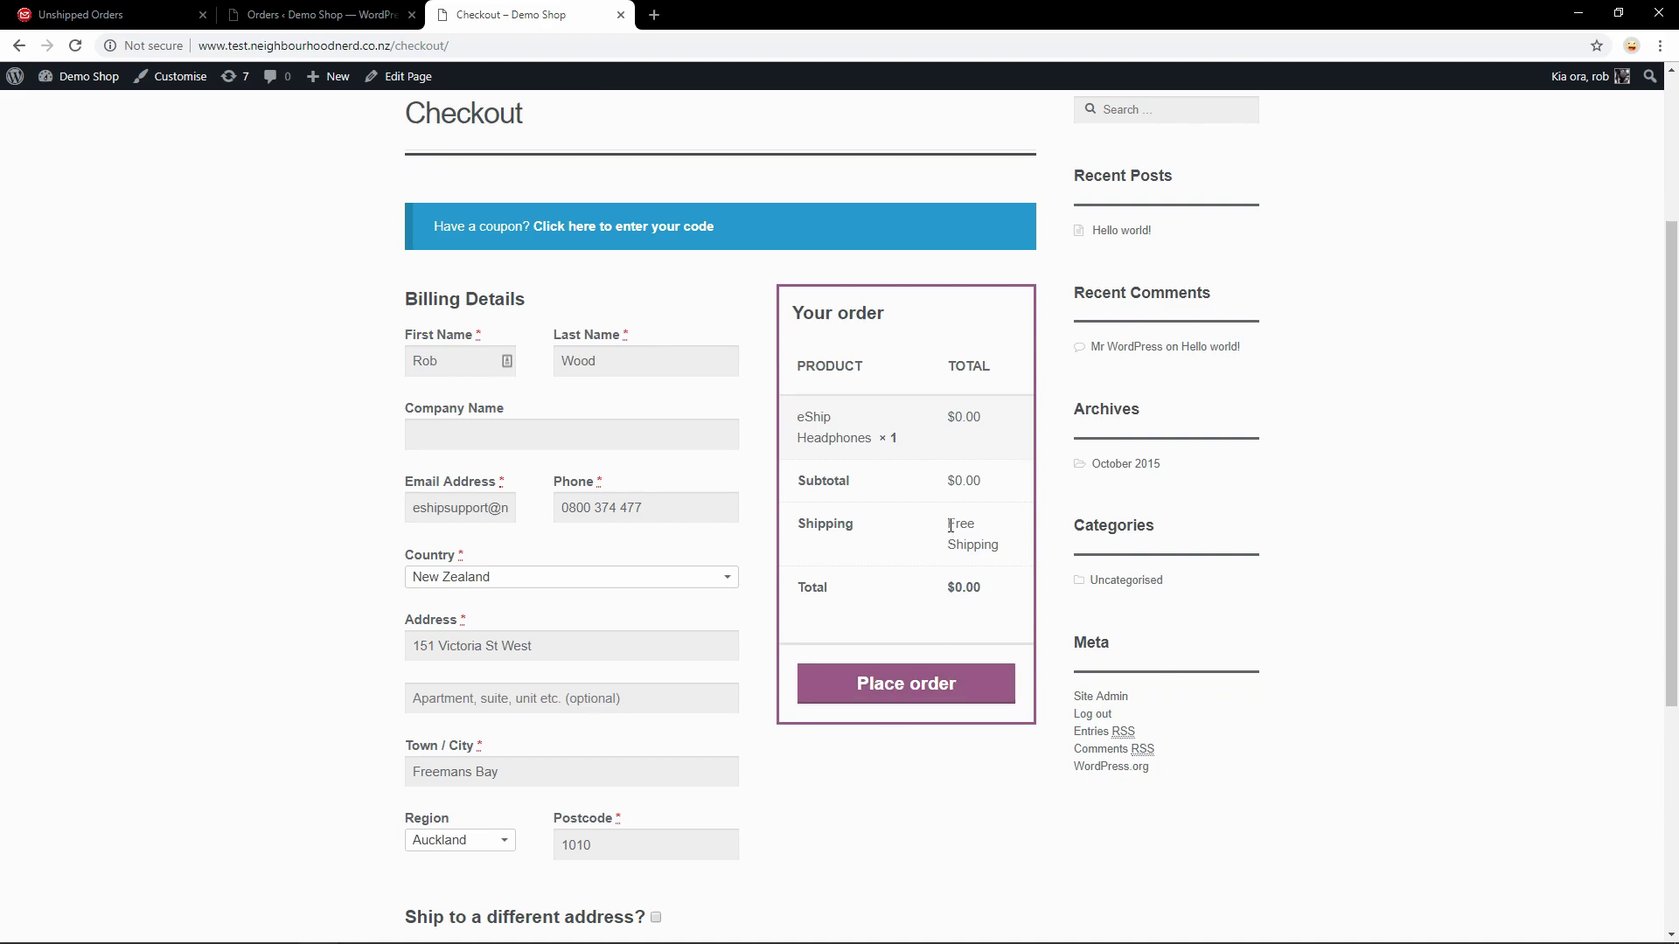
drag(948, 521, 998, 543)
click(997, 577)
click(969, 682)
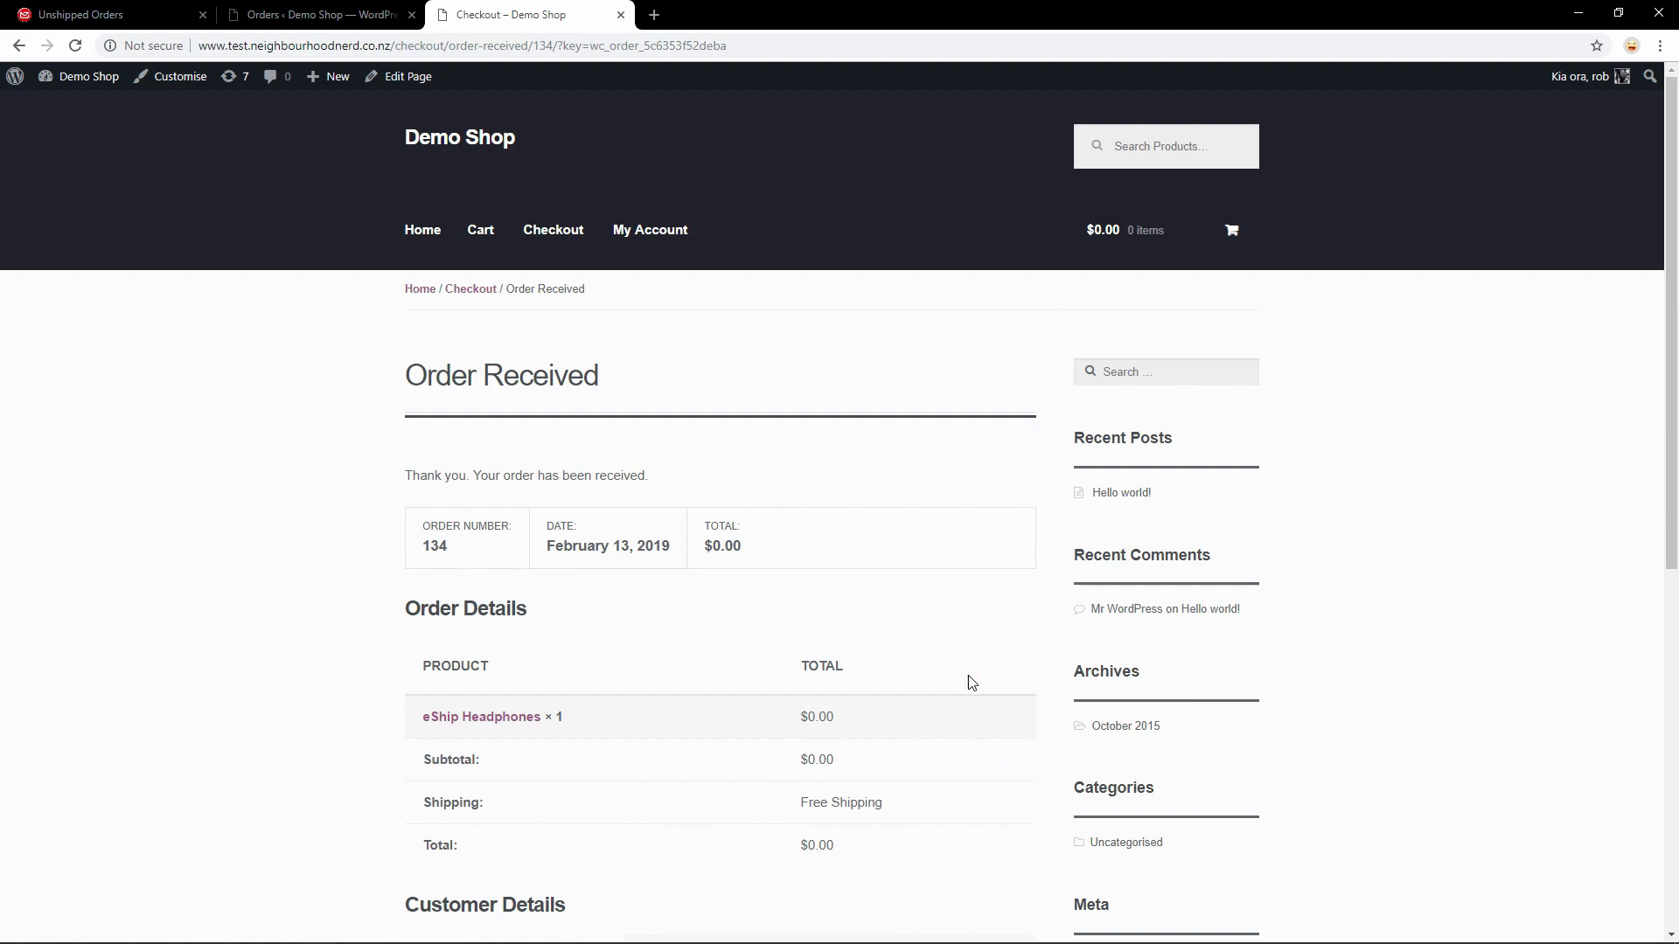
Reload WooCommerce orders, open #134 showing Processing, then return to eShip's orders list
click(295, 13)
click(73, 46)
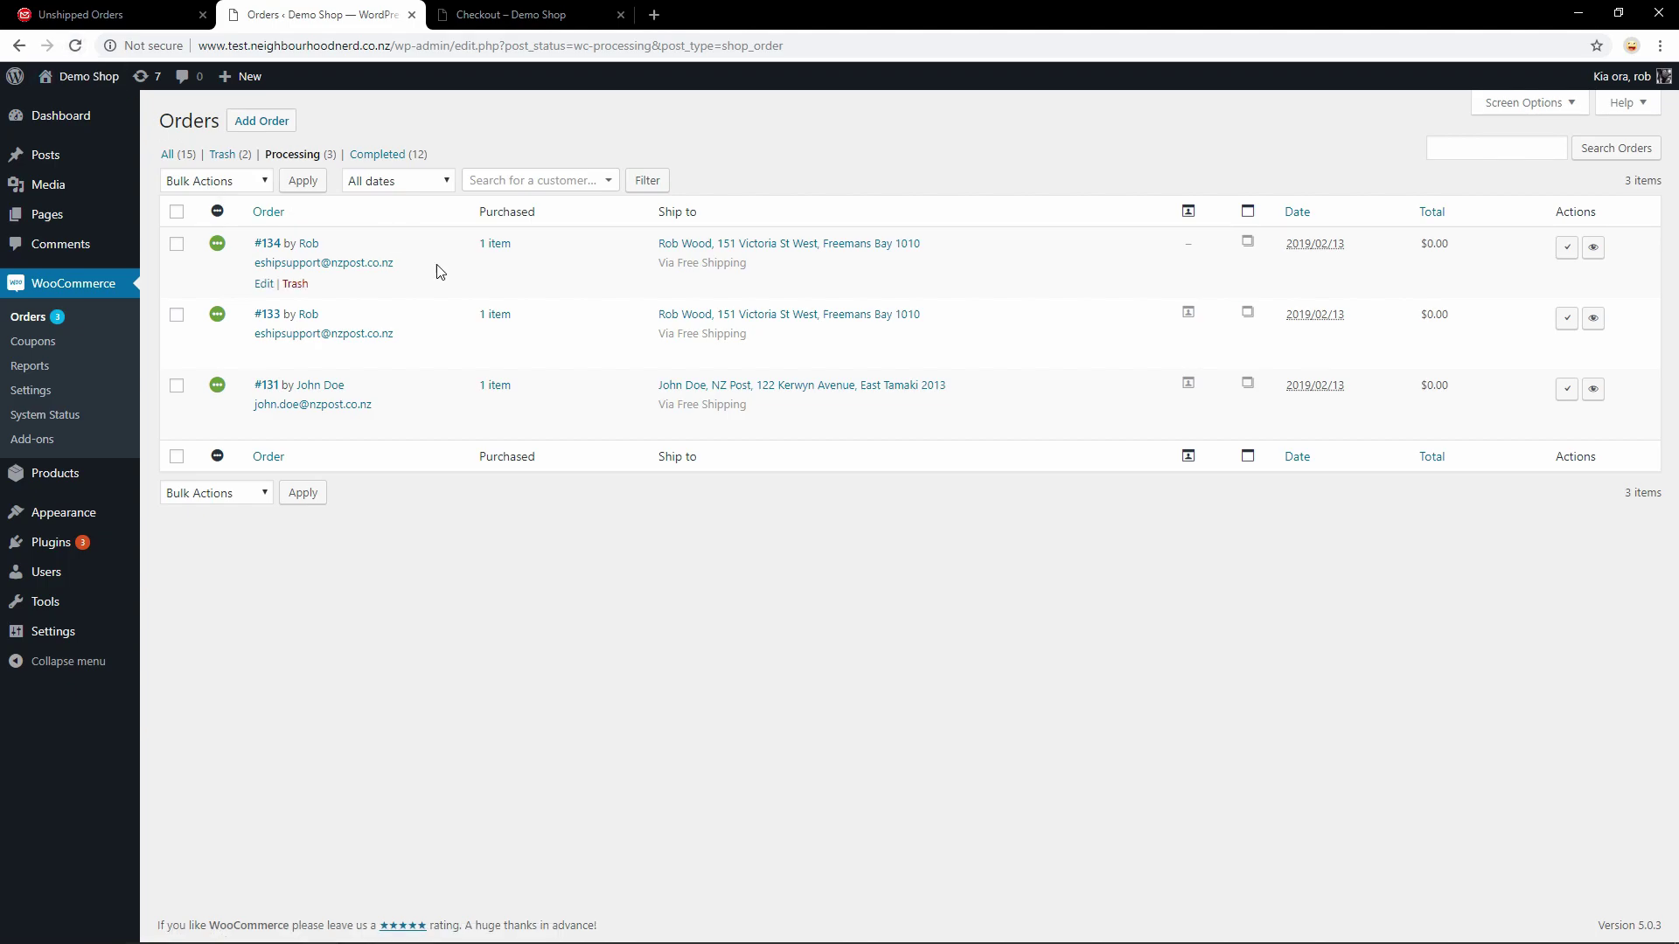
click(269, 248)
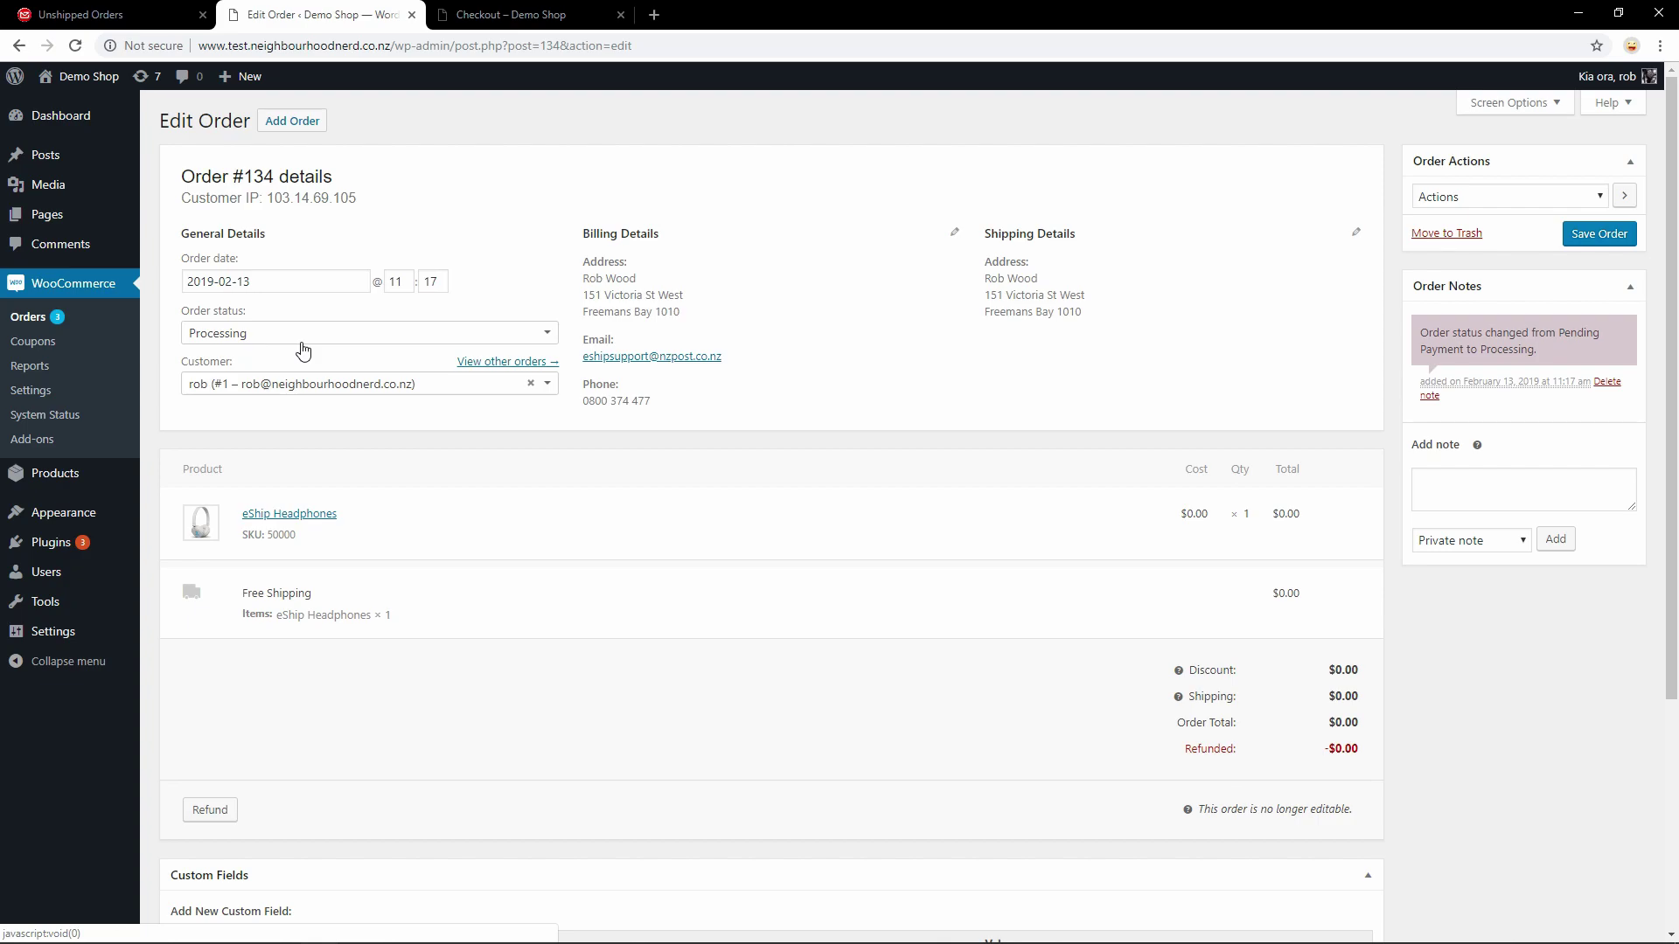
click(138, 8)
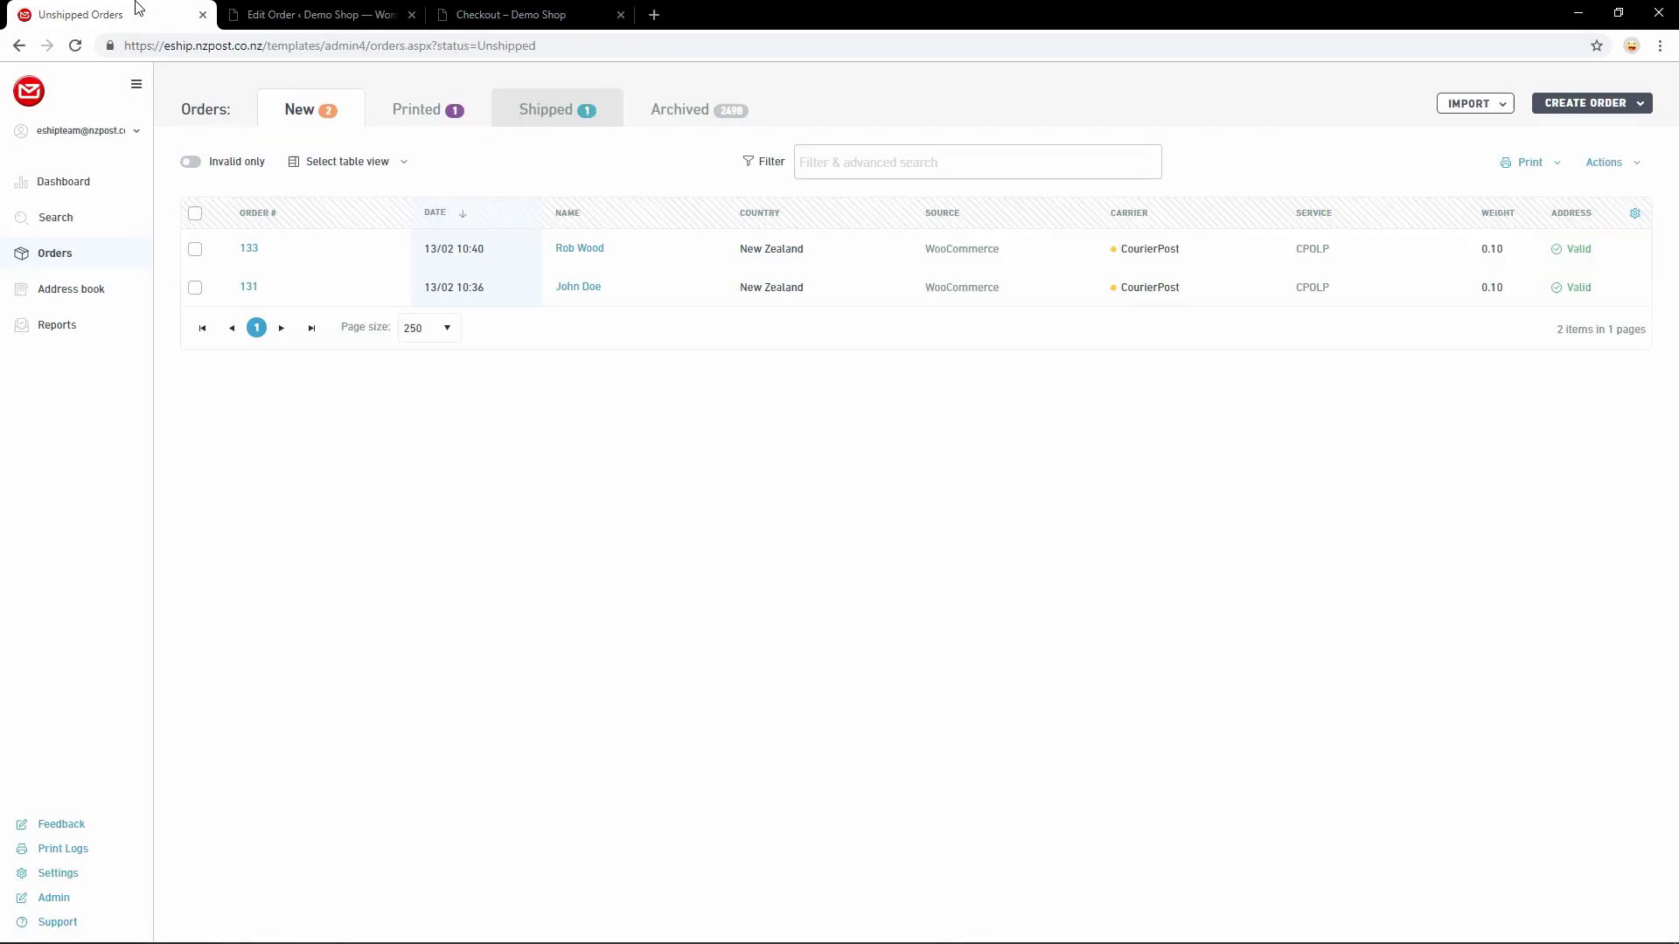
Reload the eShip orders list and open order 134, showing eShip Headphones with Free Shipping
click(29, 93)
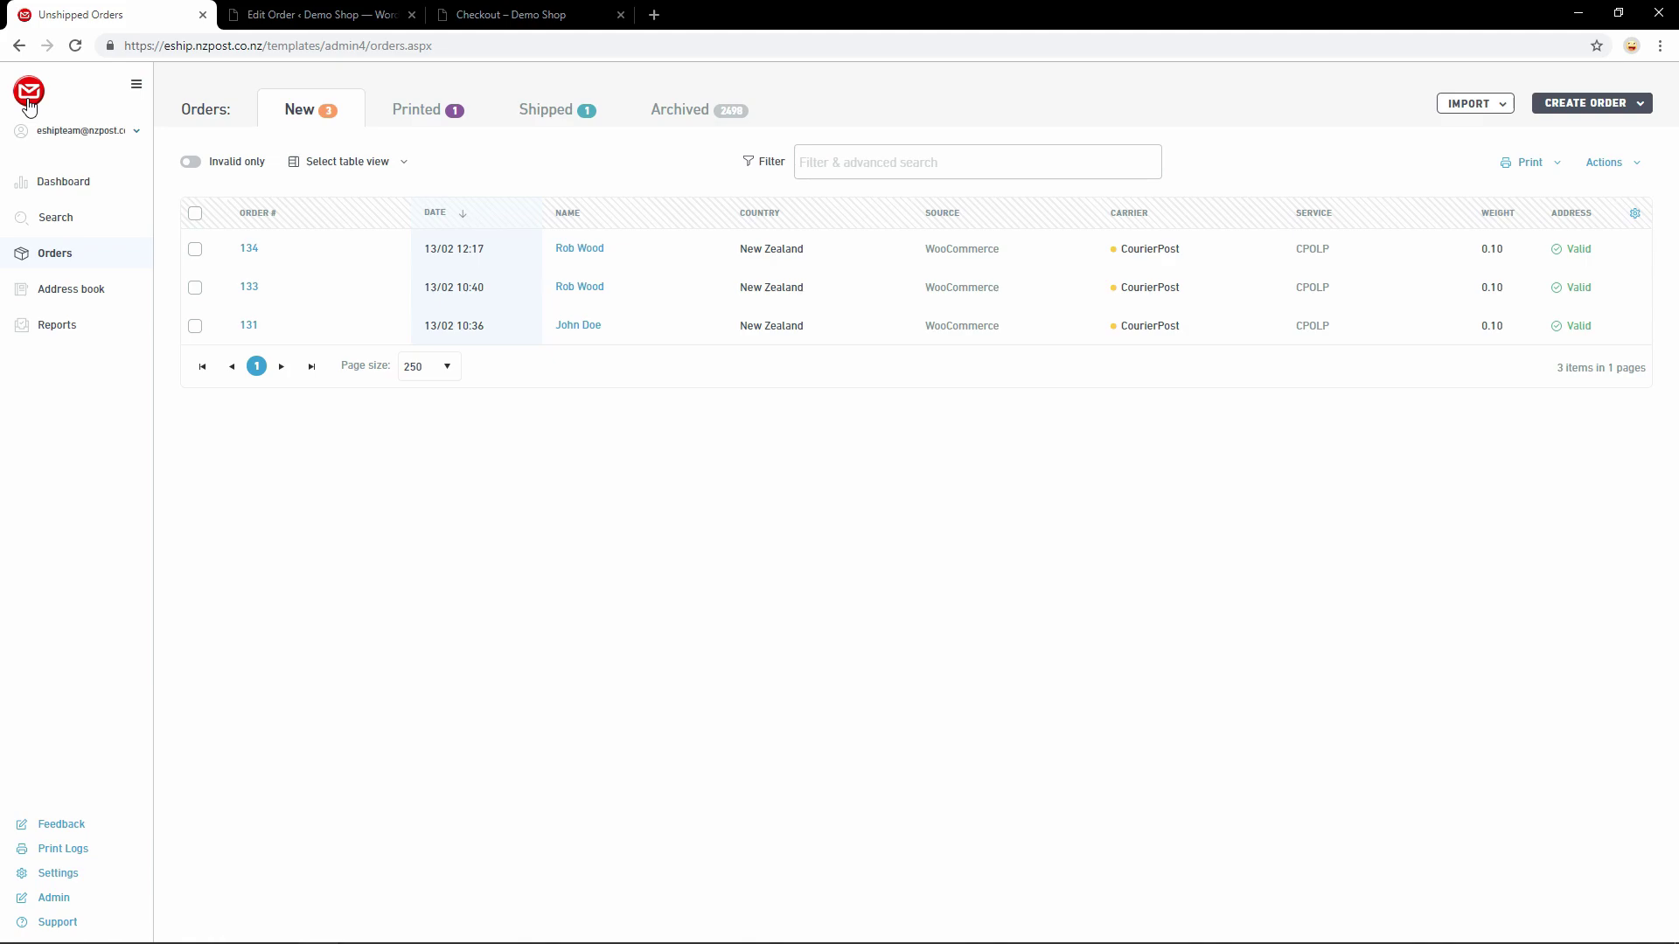
click(252, 253)
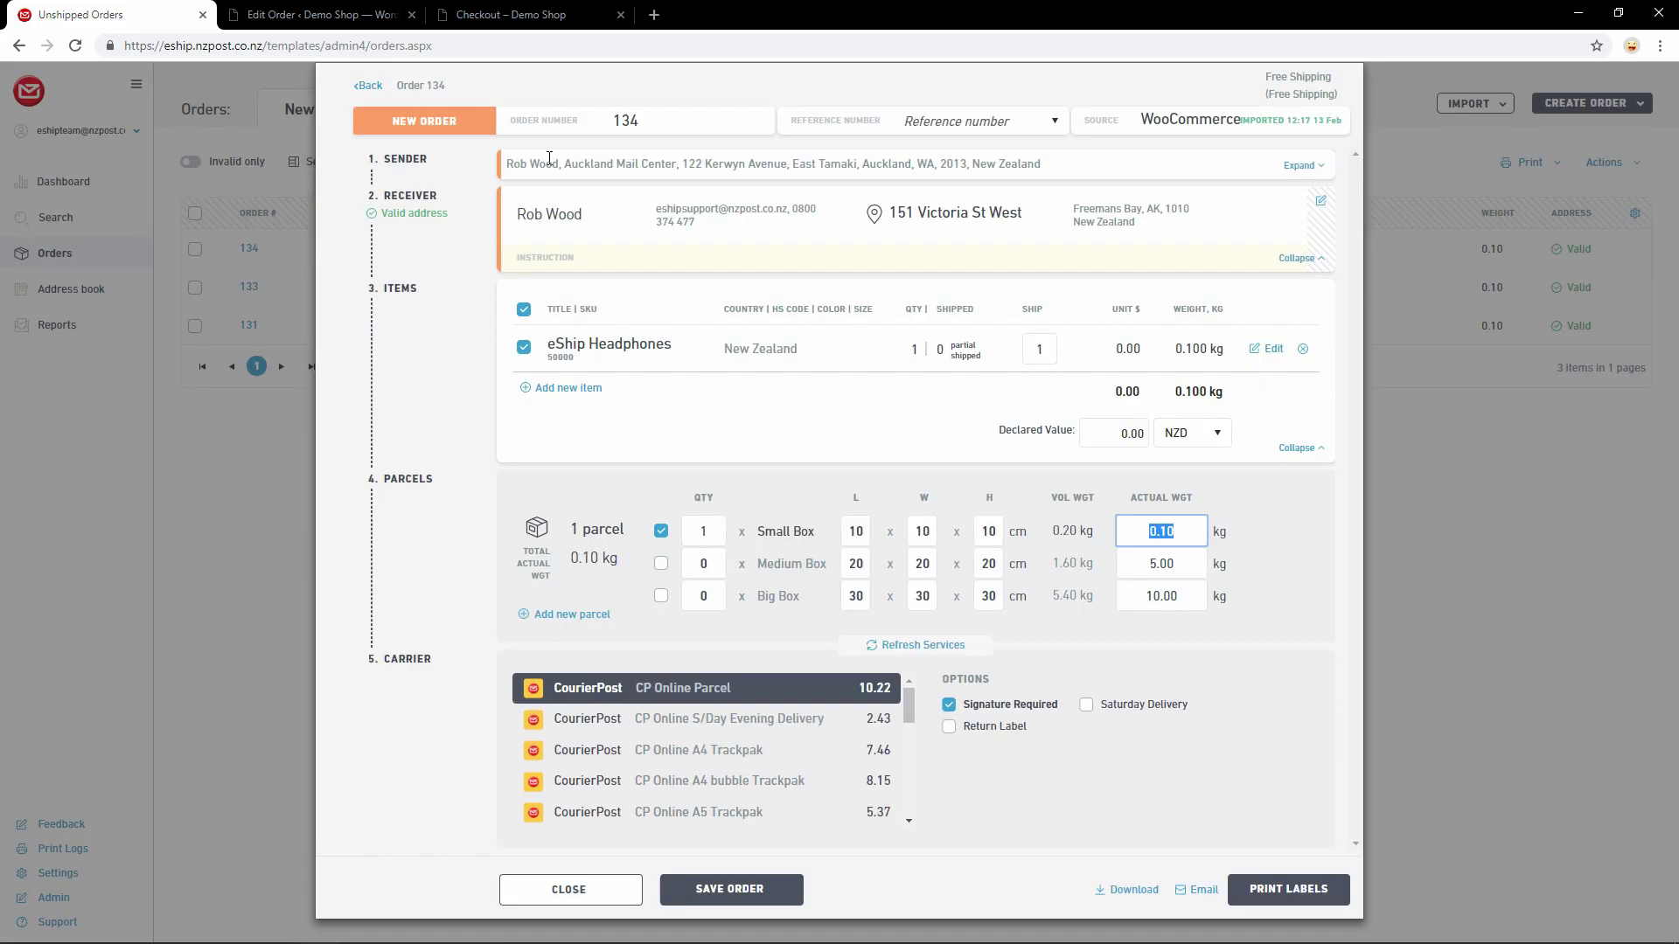
double_click(624, 120)
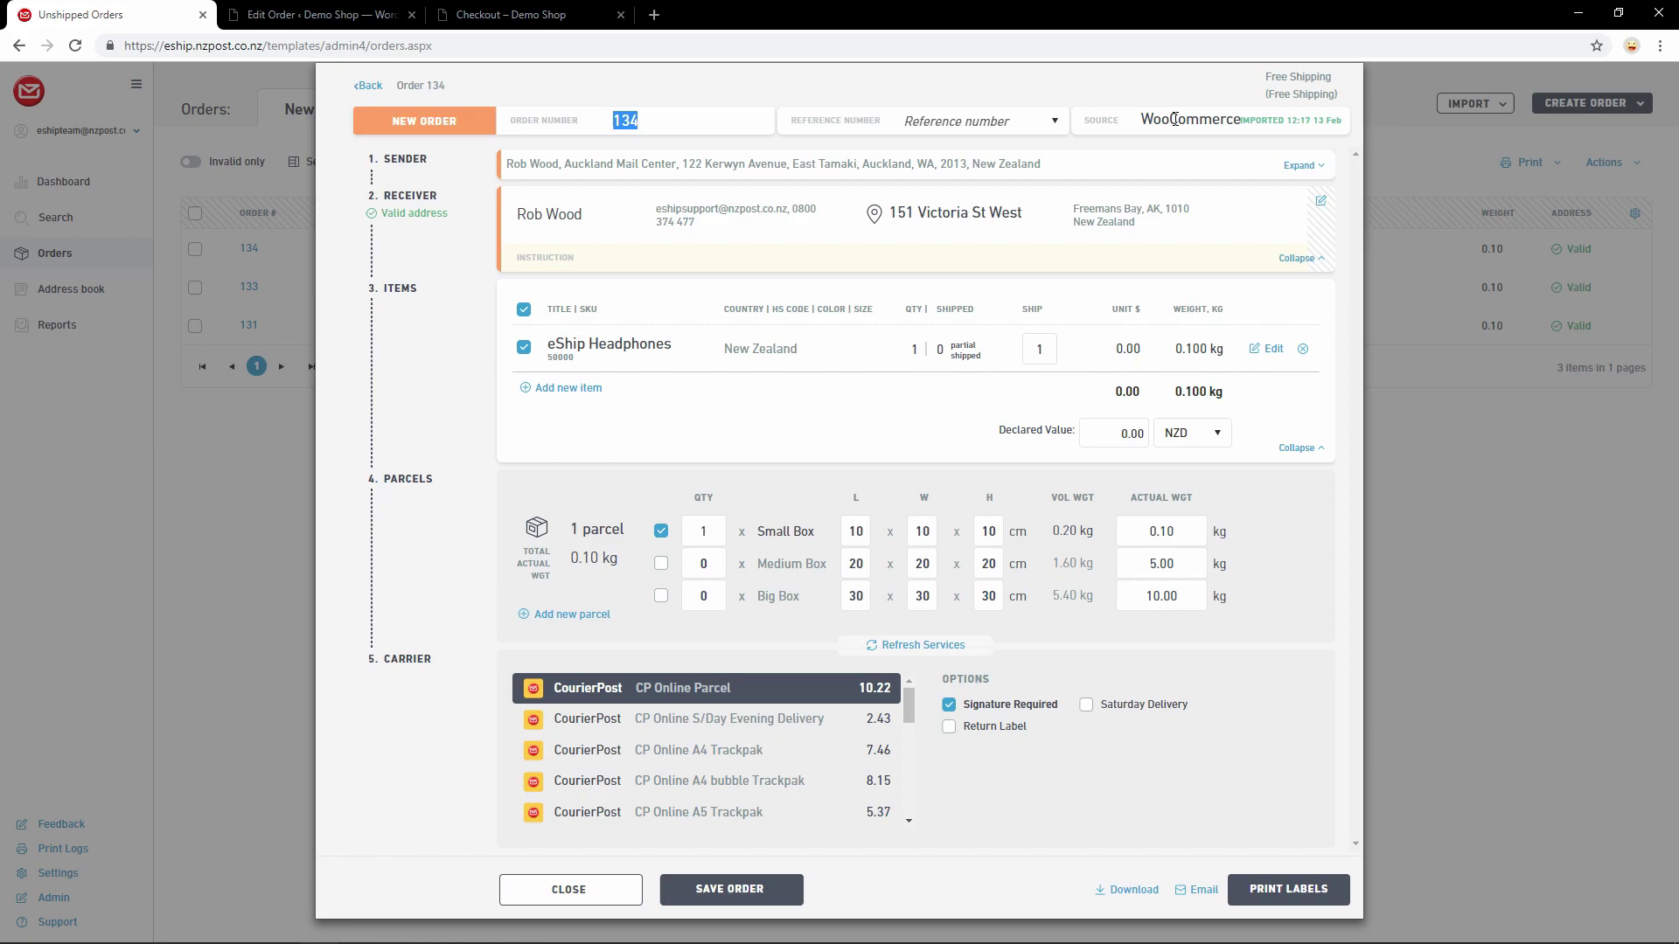
drag(1264, 76, 1333, 76)
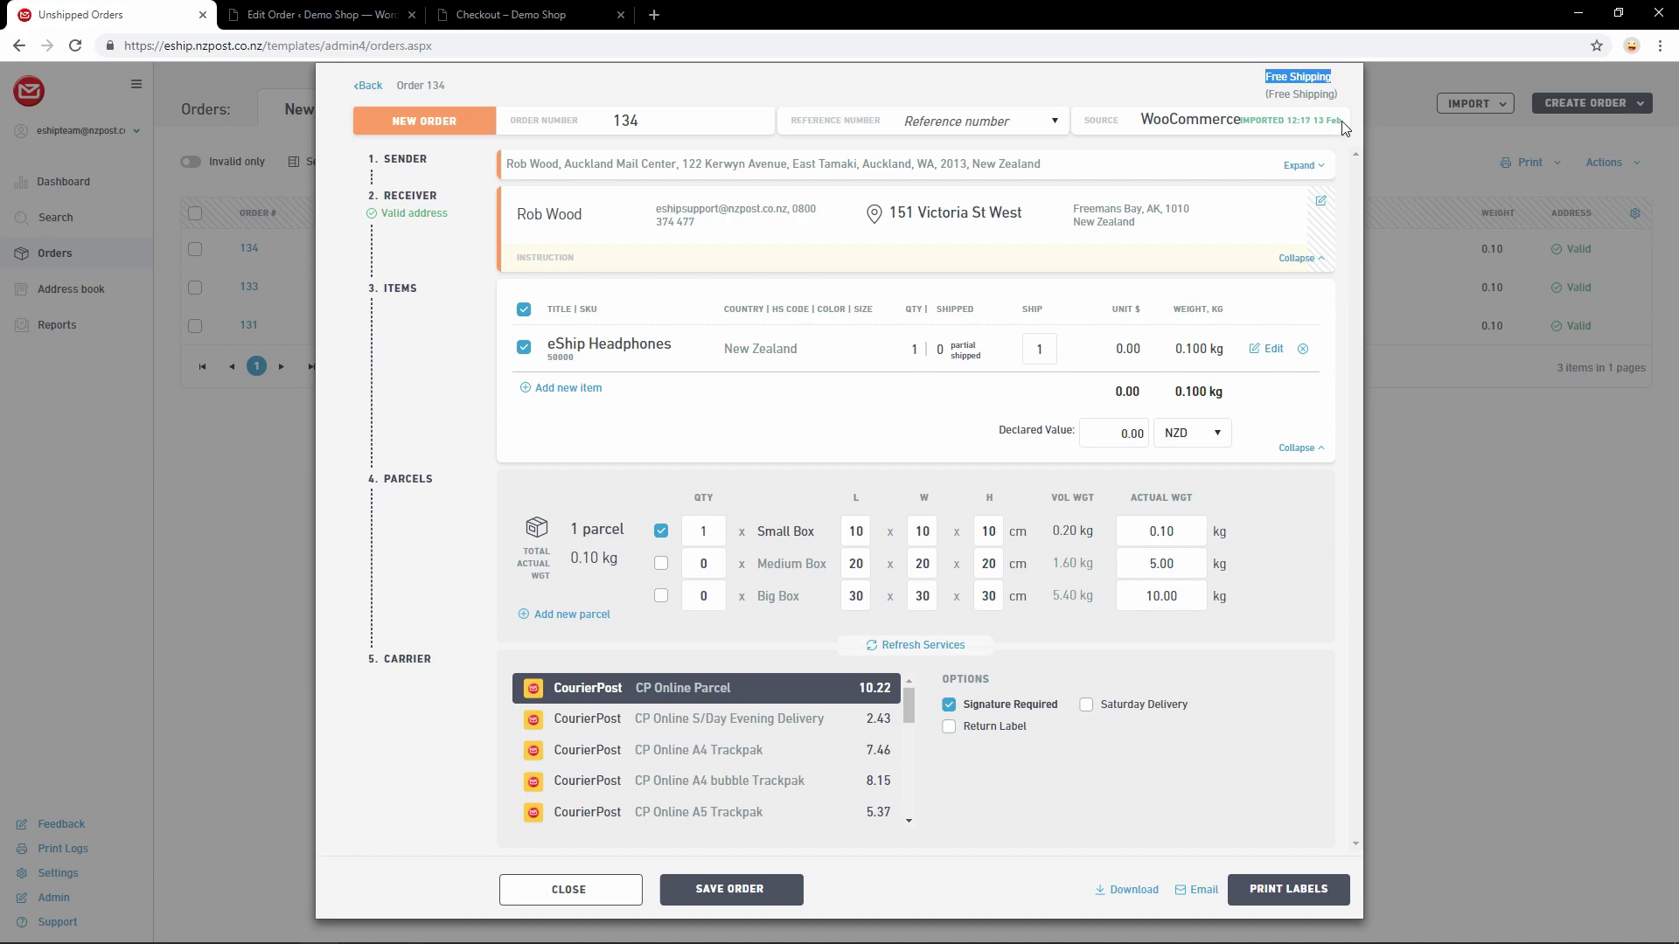
Edit order 134's receiver address and review its 10×10×10 cm Small Box and CourierPost carrier details
click(1322, 204)
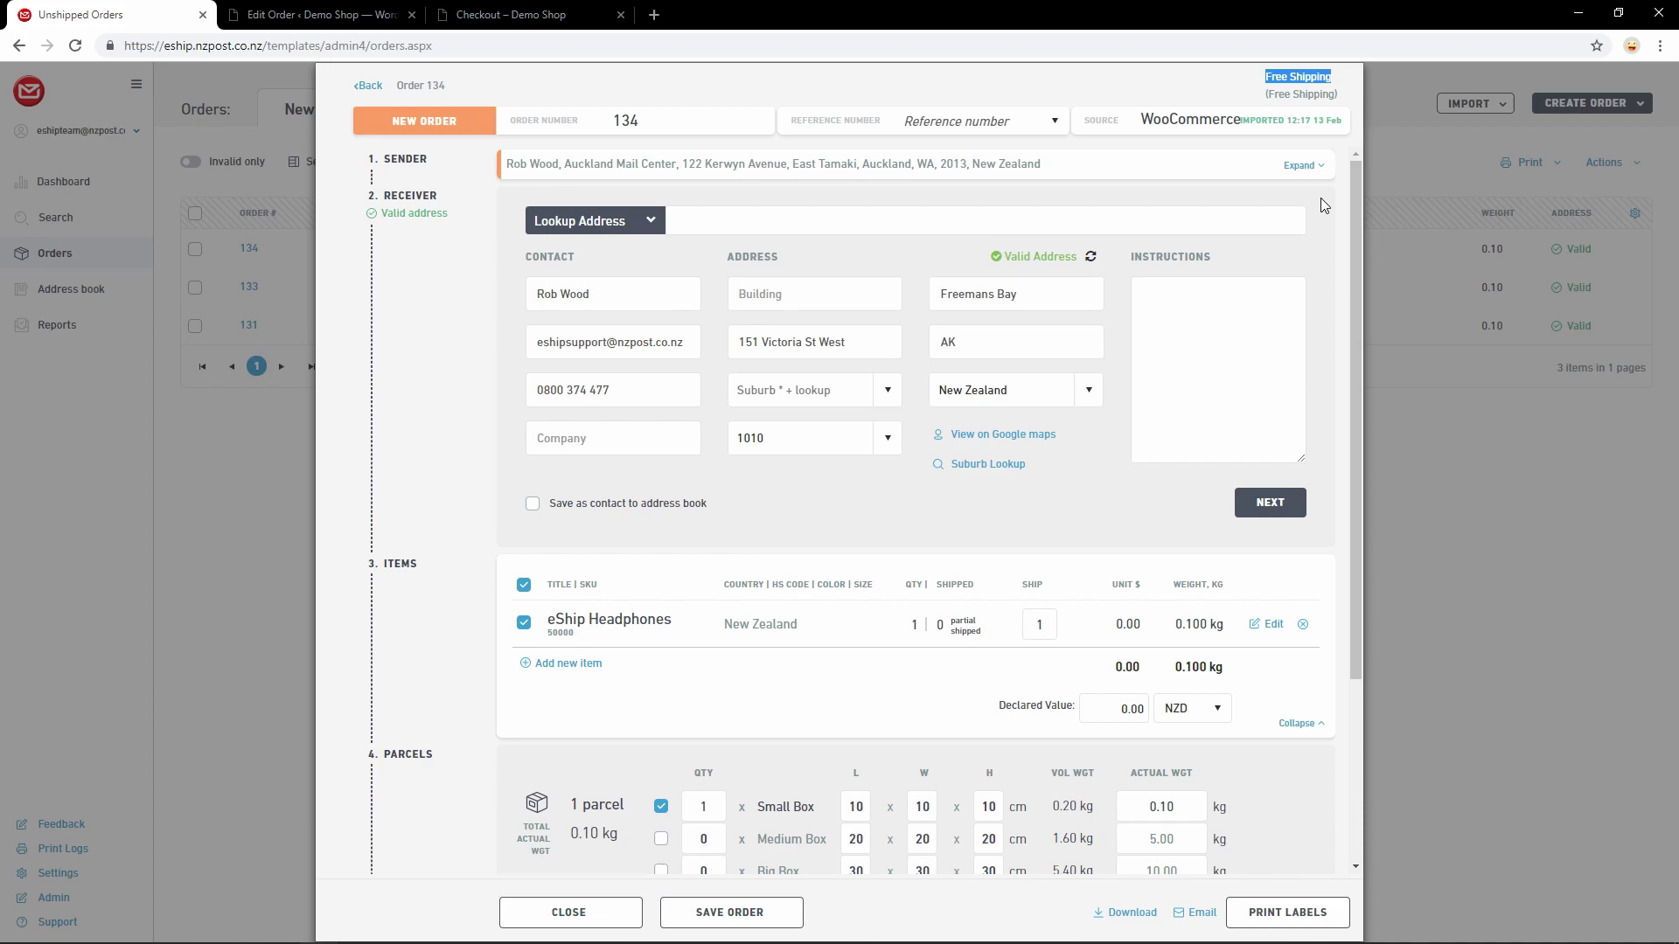
scroll(1320, 204, down, 3)
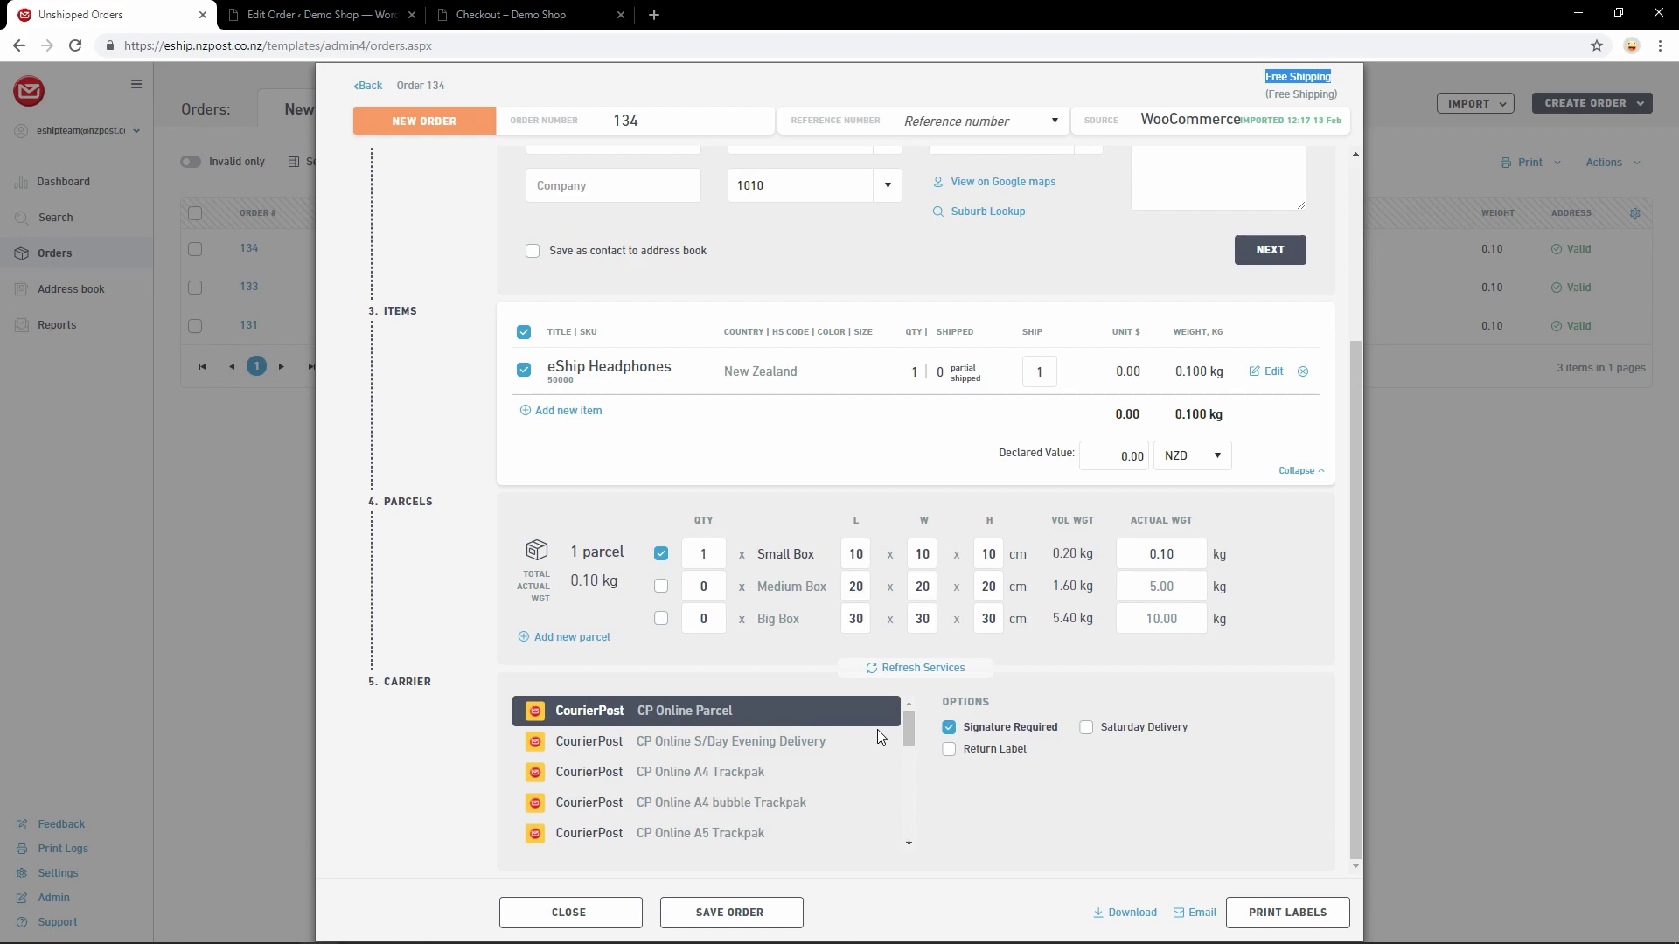
Print order 134's shipping label, dismiss the download notice, and return to WooCommerce order #134
click(1302, 914)
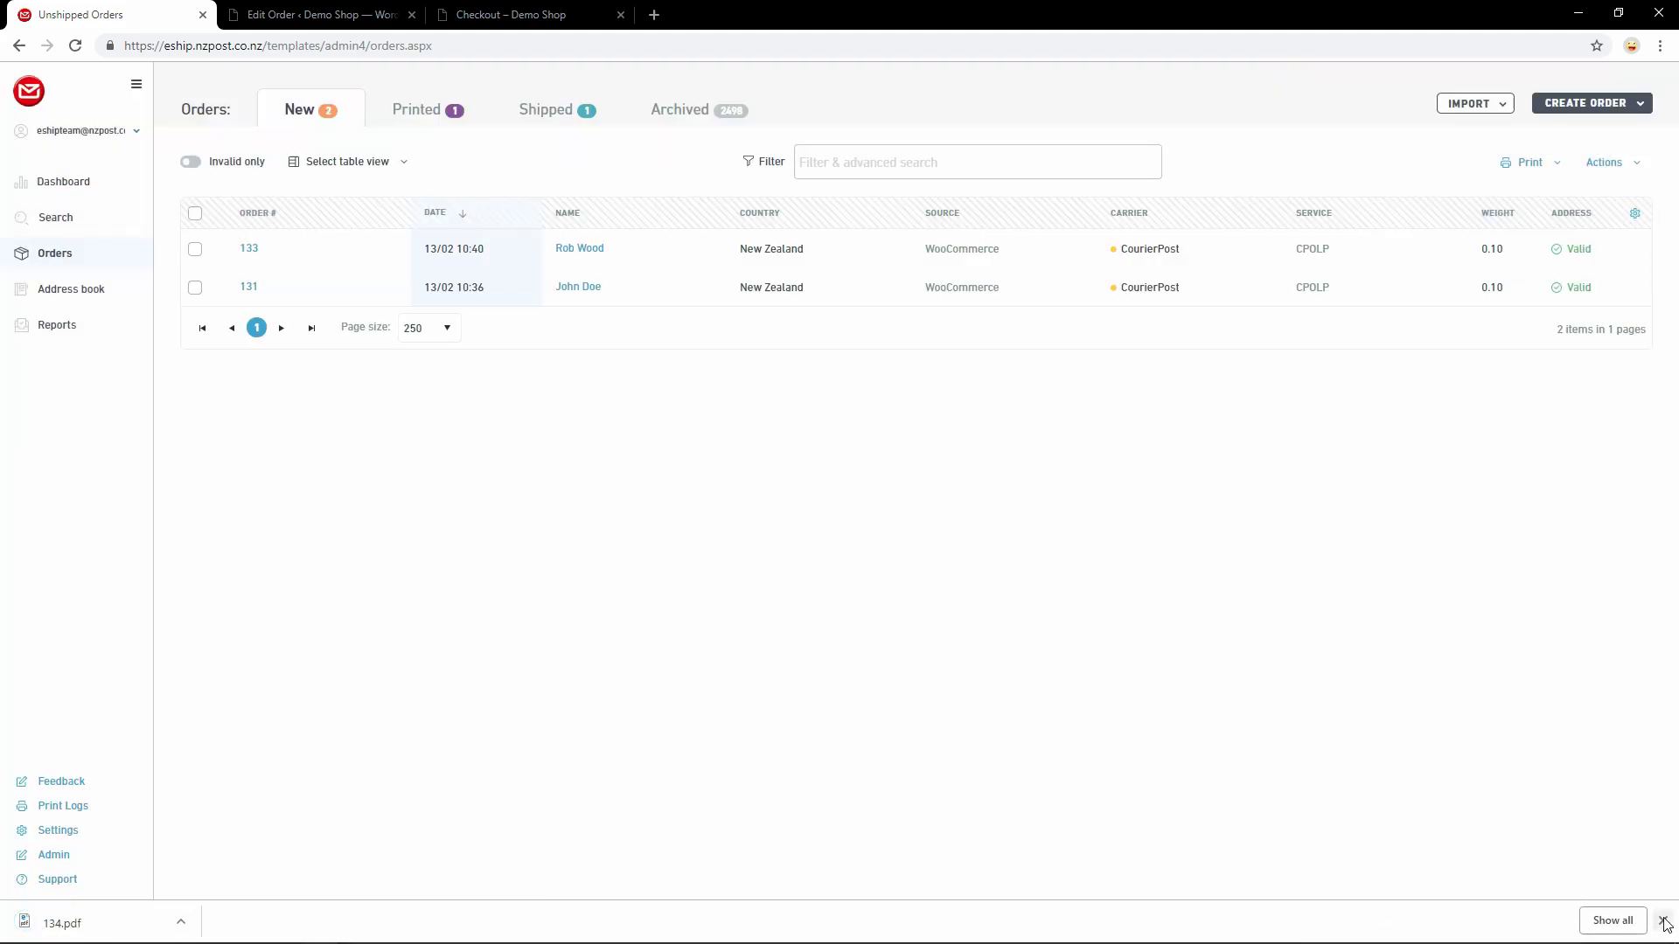
click(1663, 922)
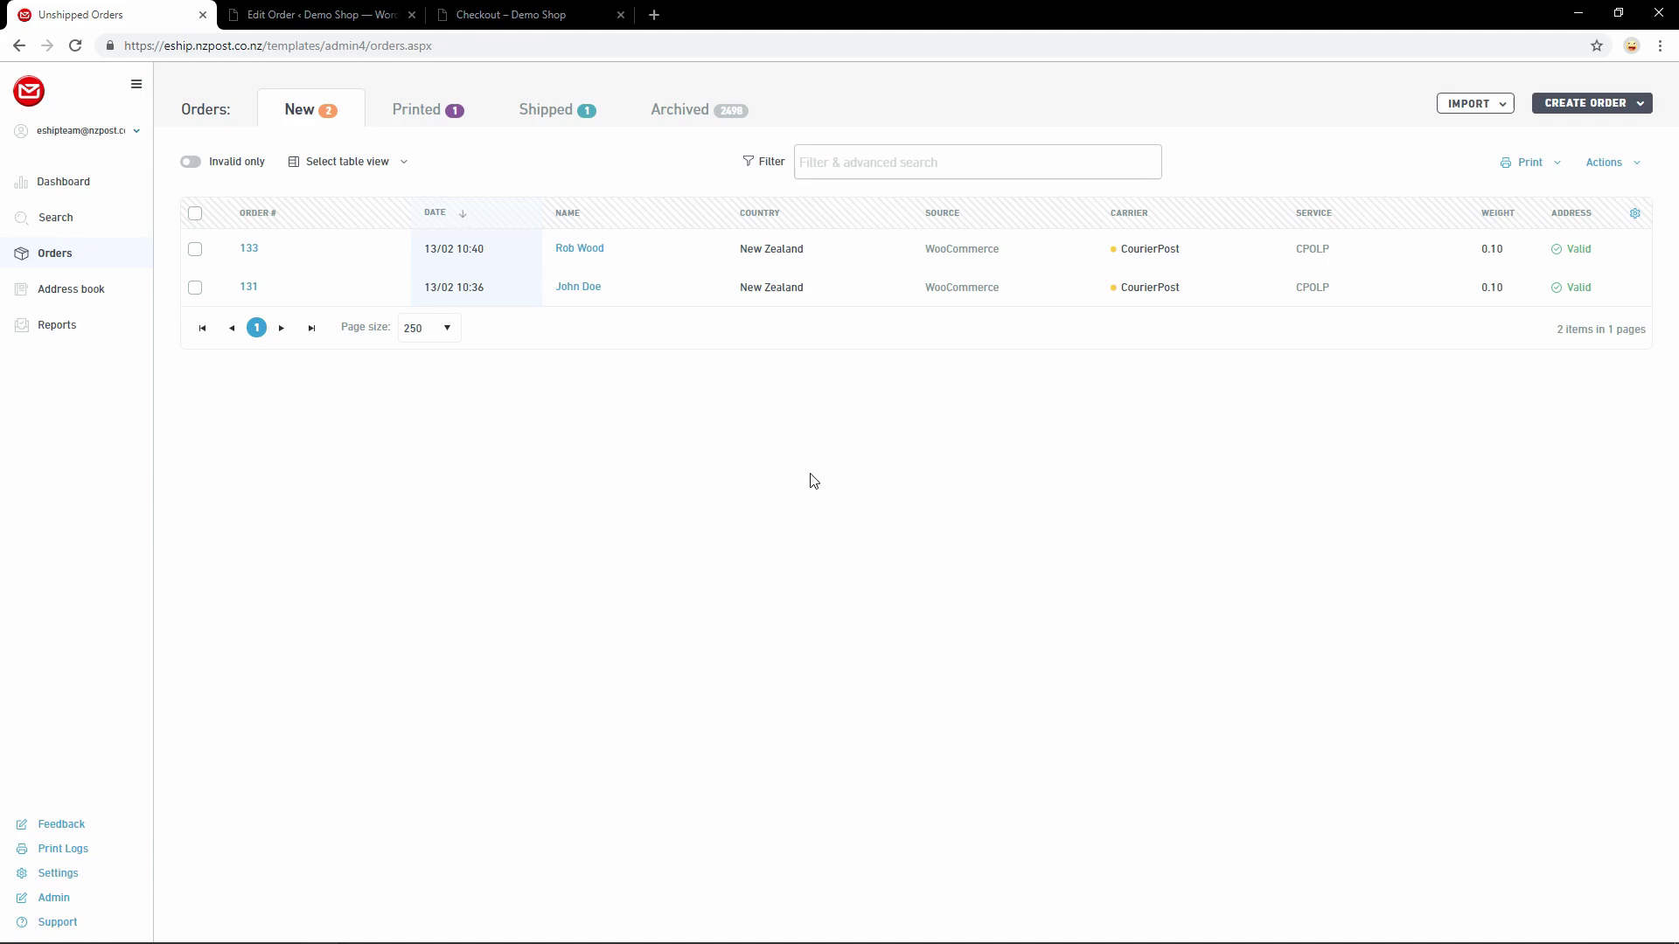
click(338, 17)
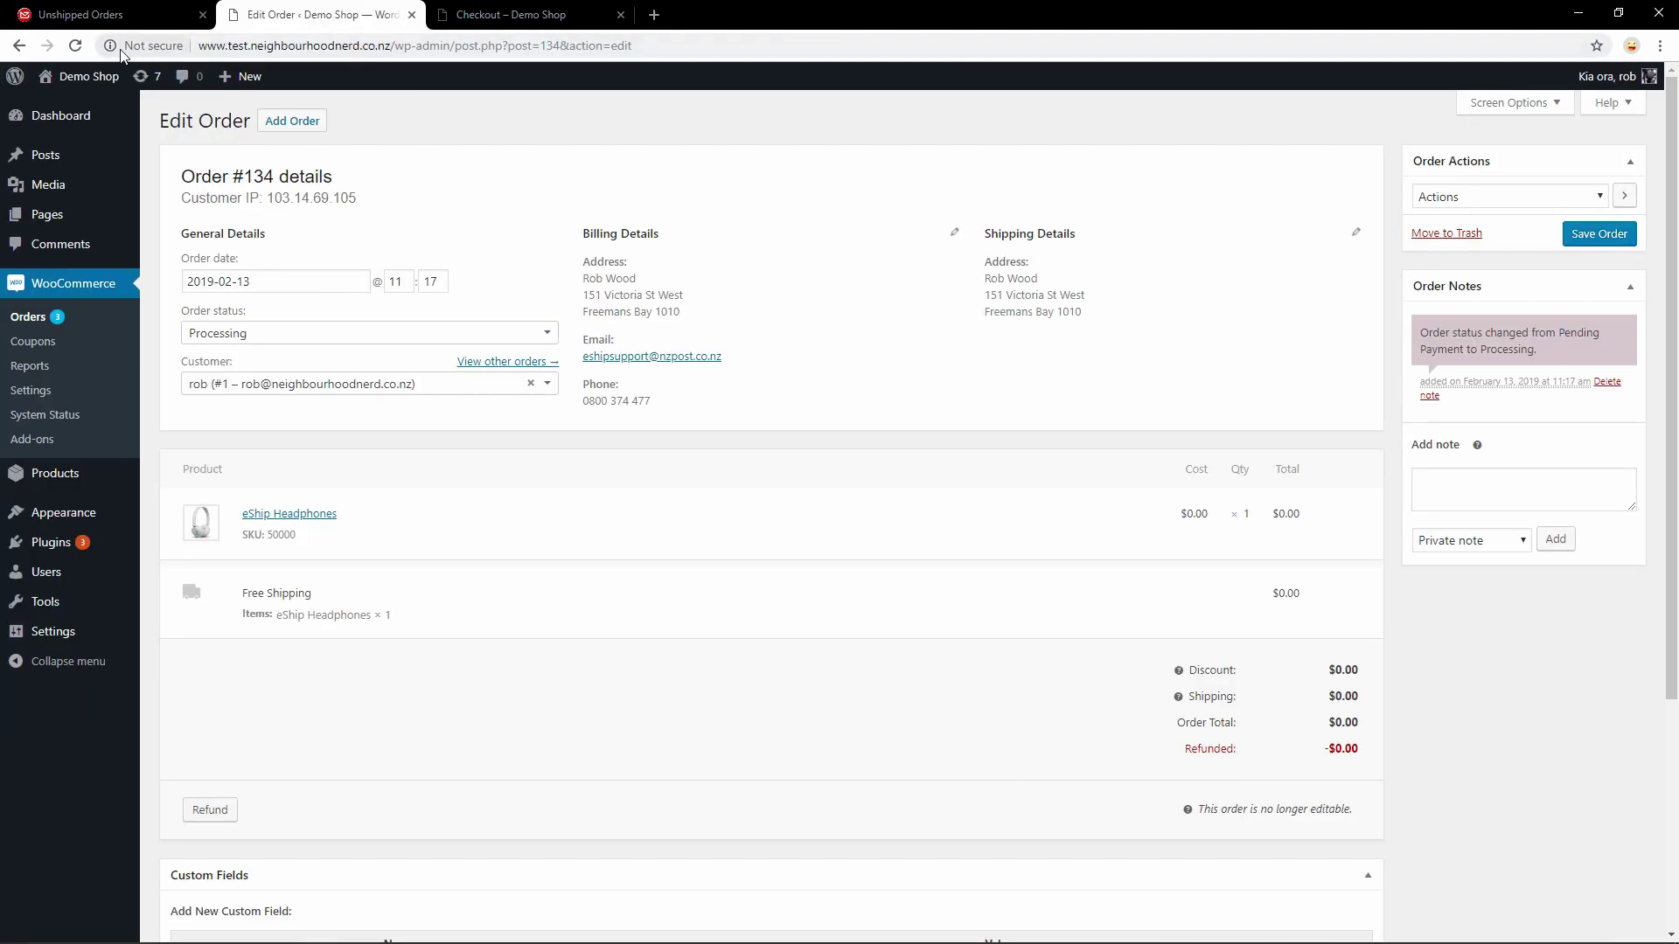
Reload order #134 to confirm Completed status and the CourierPost tracking note, then return to eShip
click(77, 47)
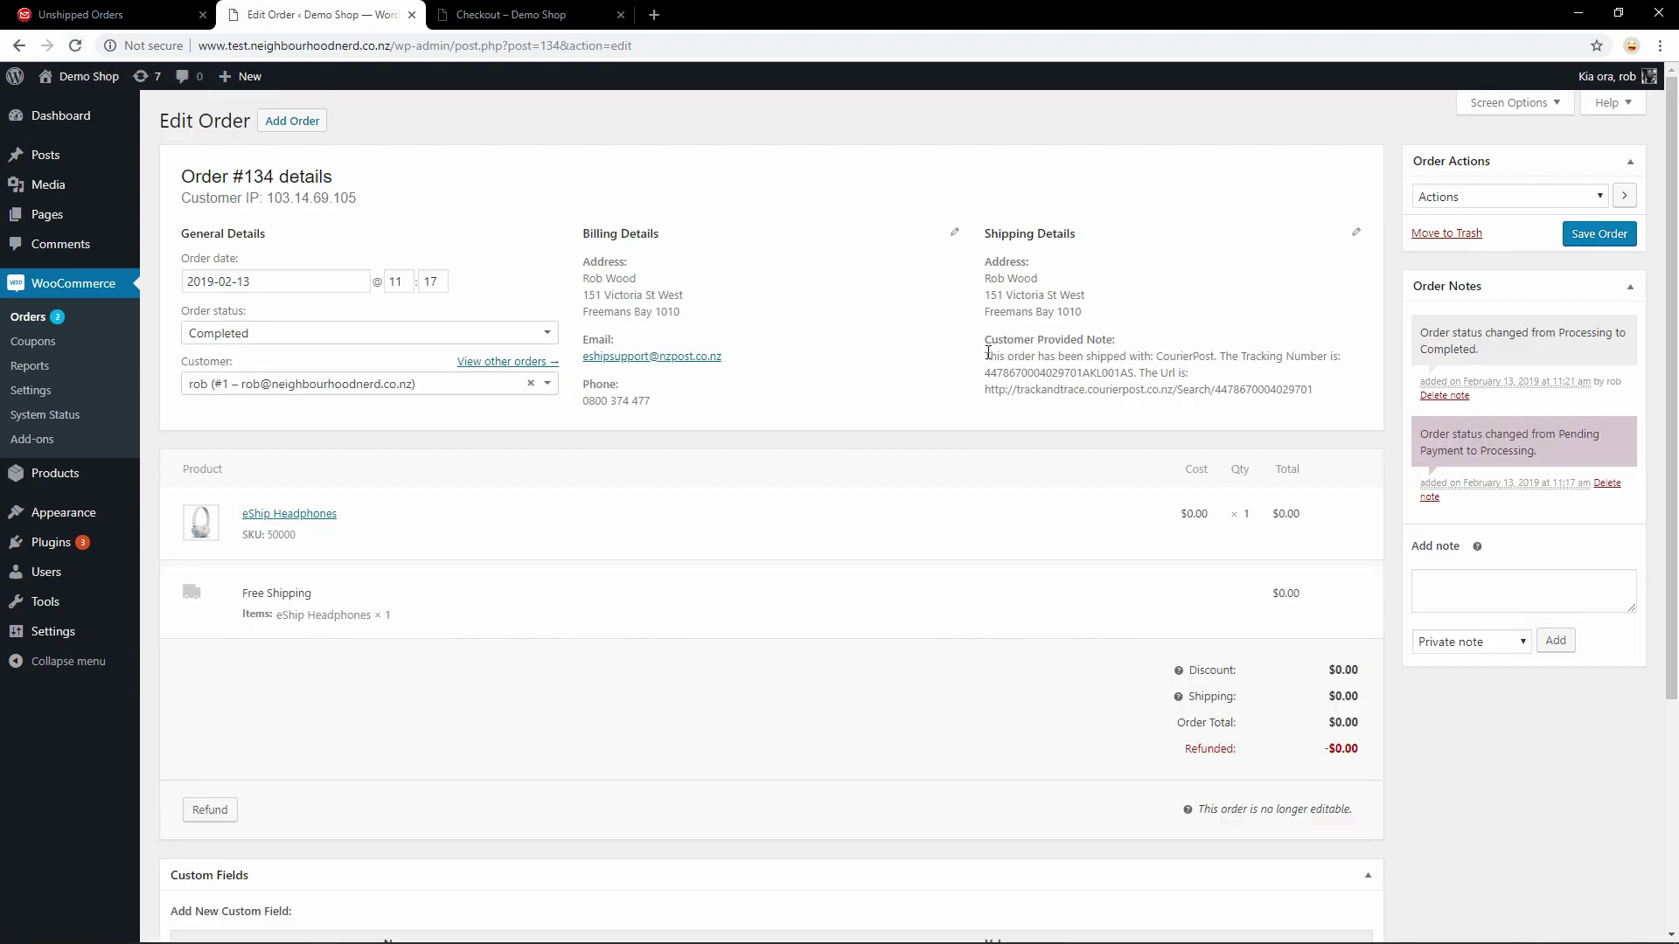
drag(984, 356, 1328, 406)
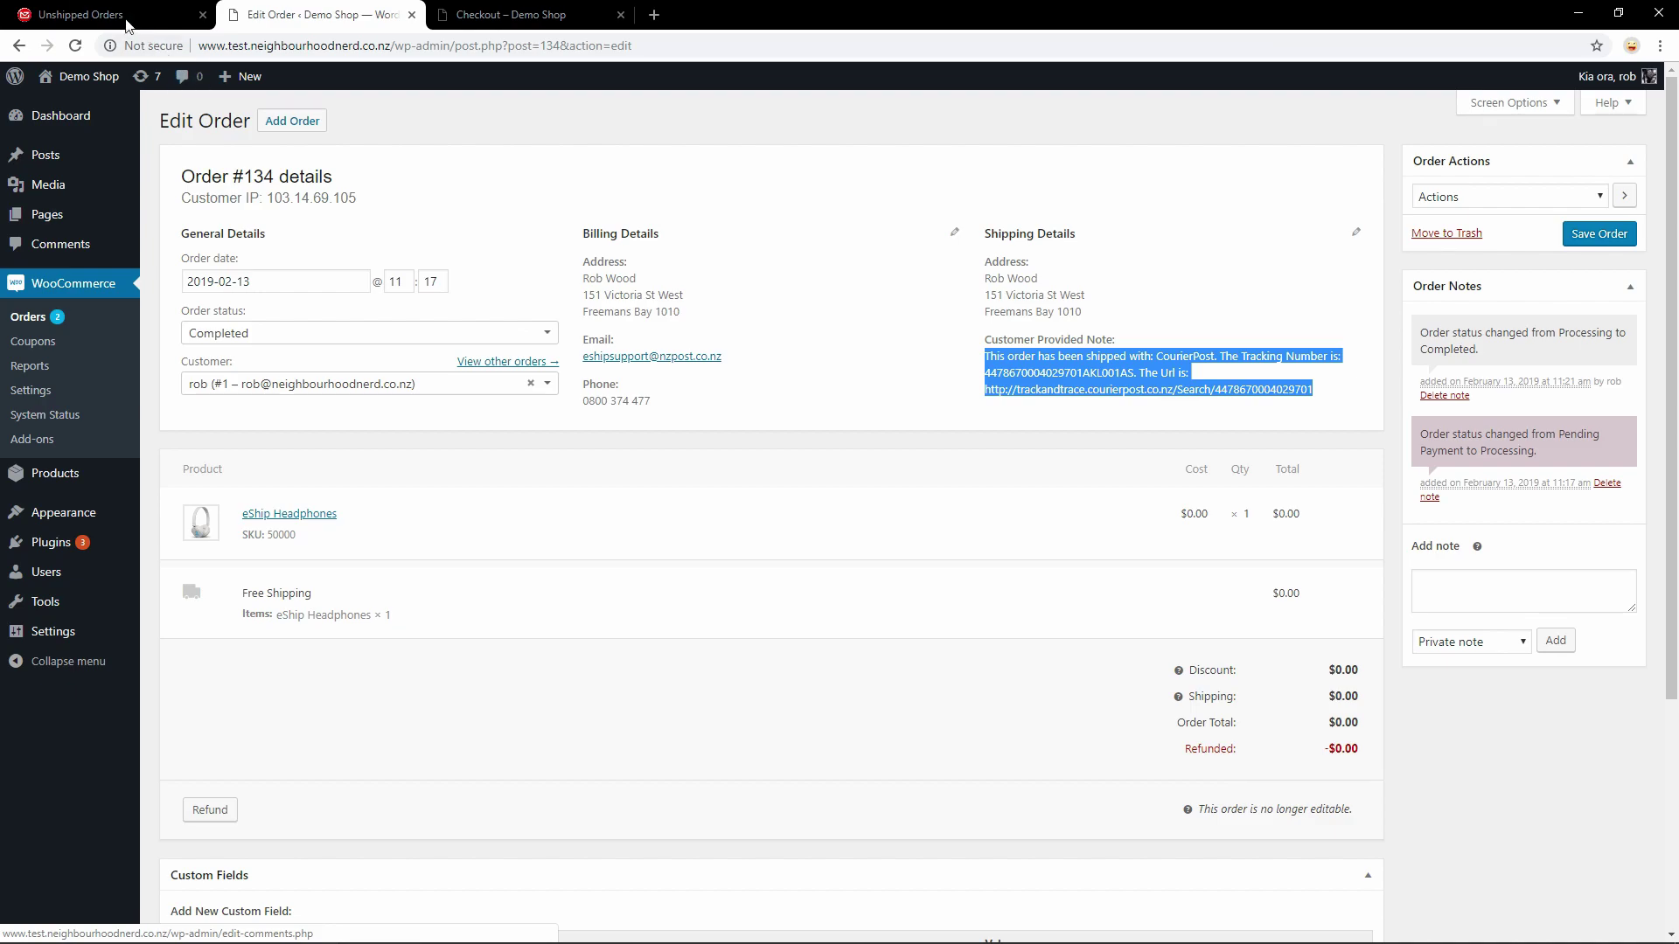
click(81, 14)
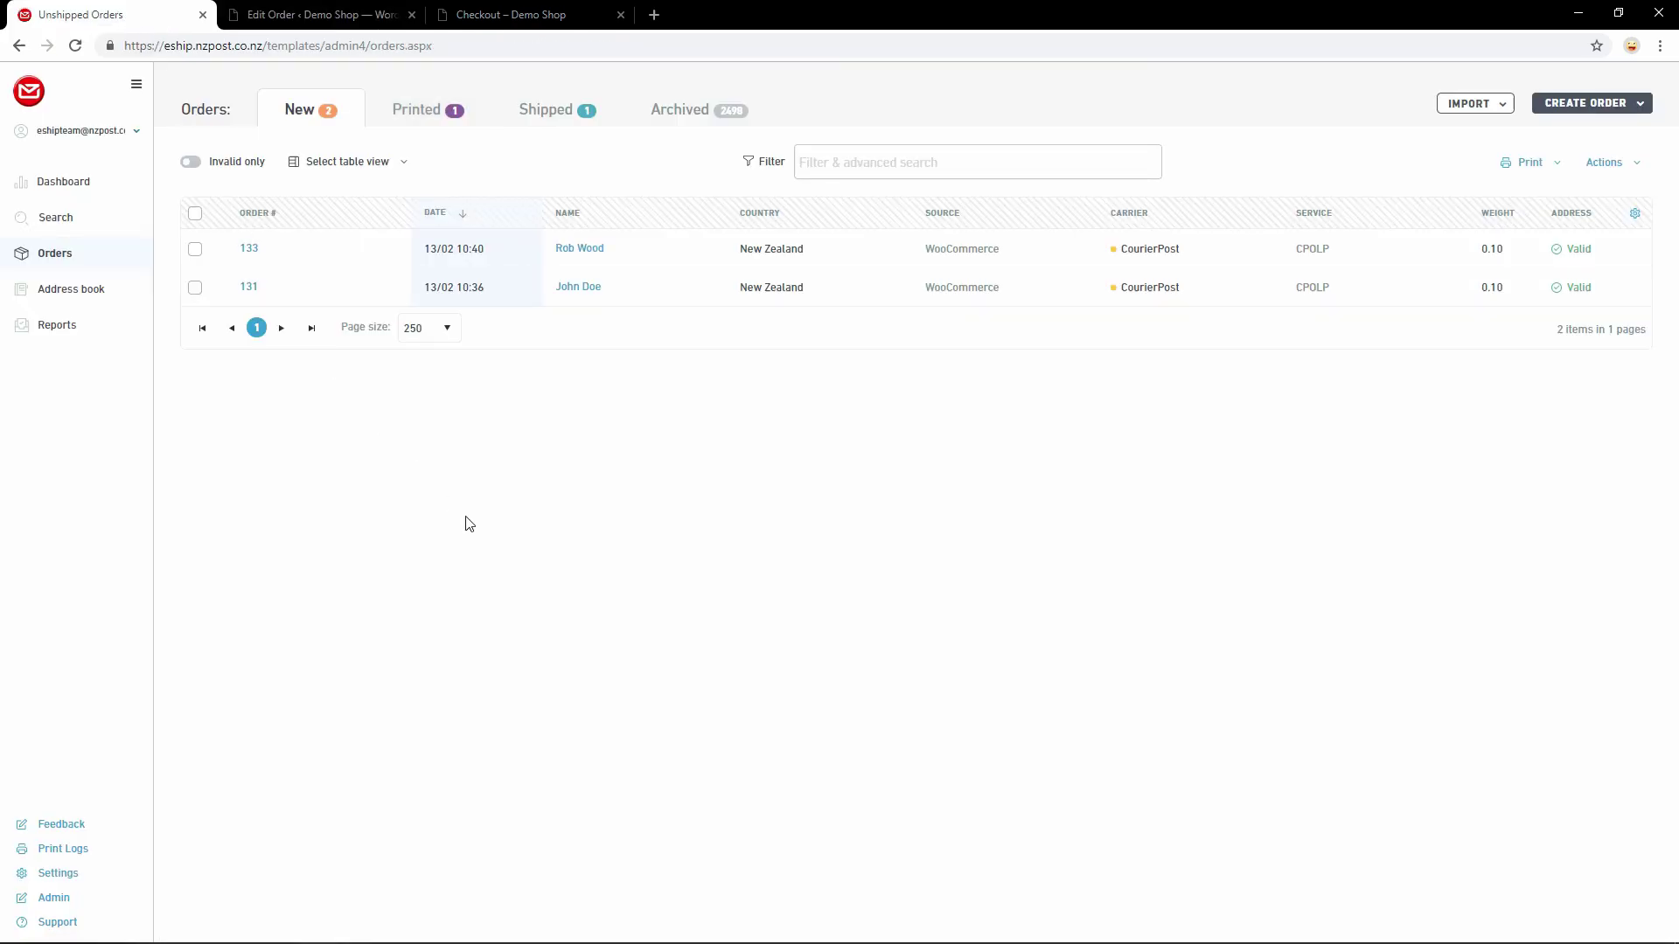